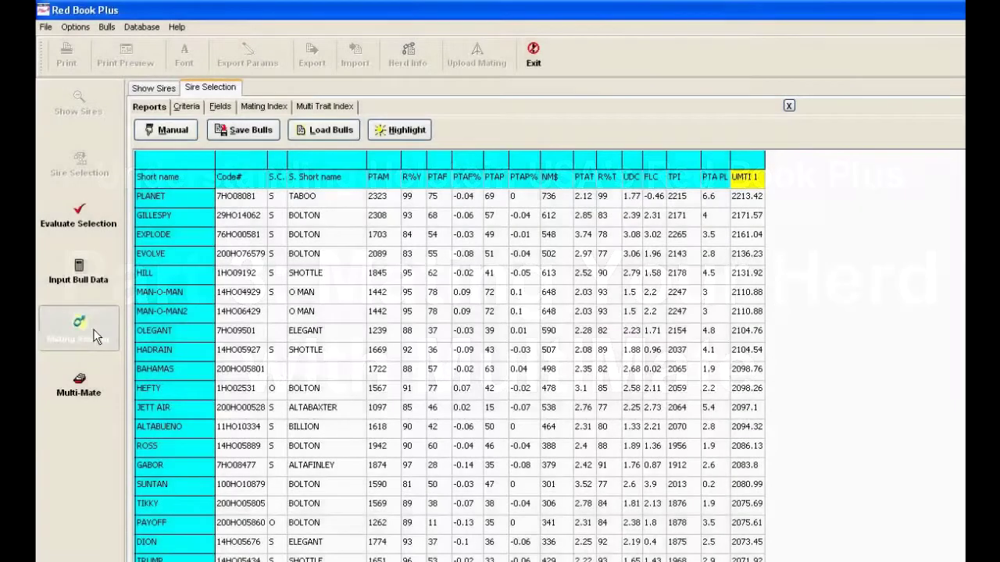
Step: Open the Mating Advisor, look up sire 7h8165 for the daughter search and choose MILLION / 7HO08165
click(78, 332)
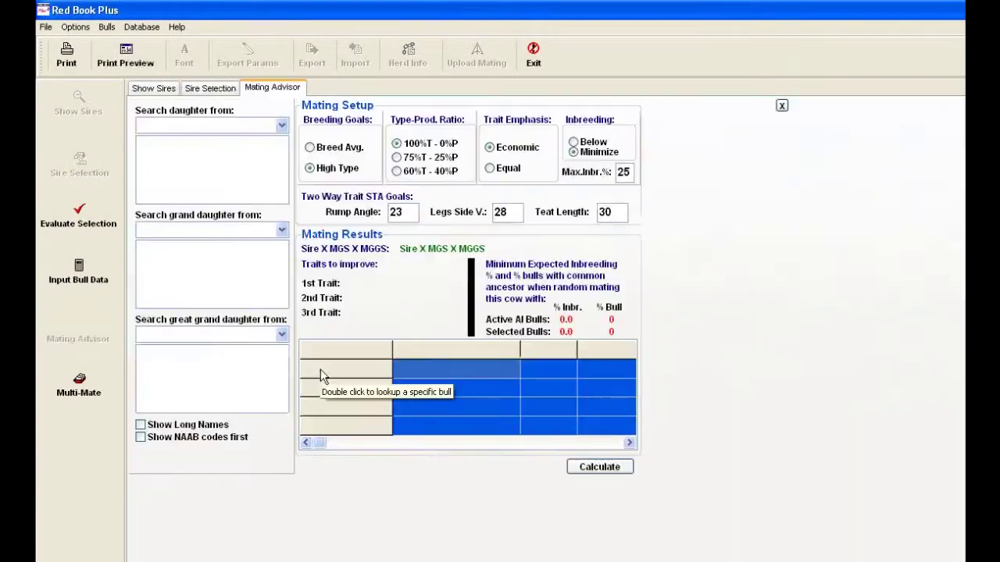
click(243, 123)
text(7h8165)
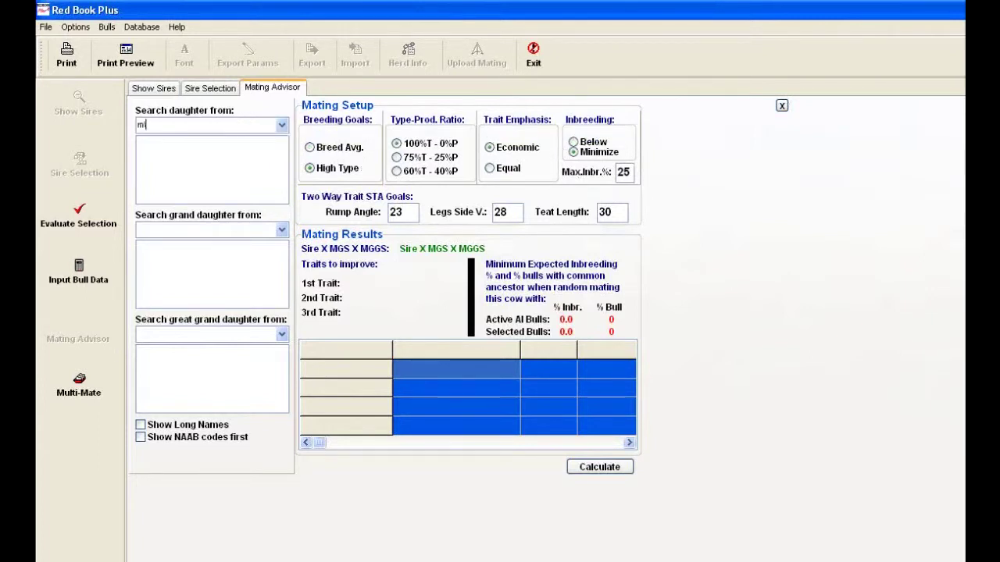
key(Return)
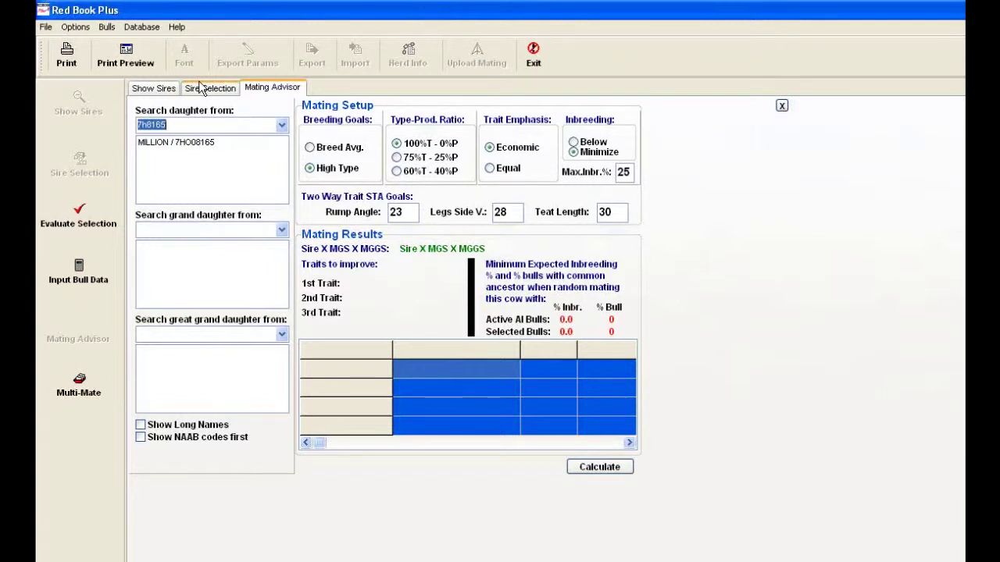
click(201, 145)
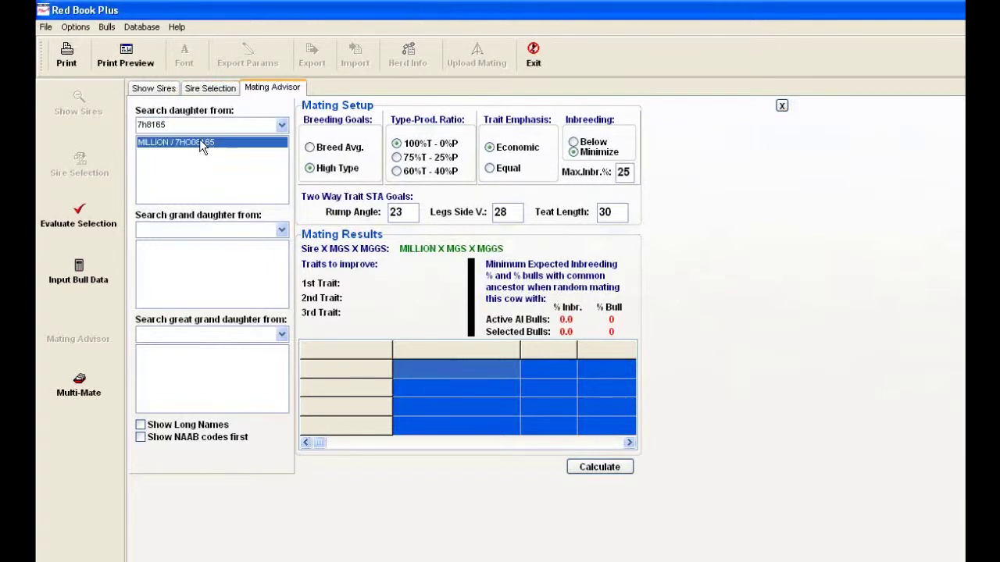
Step: Choose SHOTTLE / 29HO12209 as maternal grandsire by searching 29h12209, and enter 7h5157 for the great grand daughter search
click(216, 231)
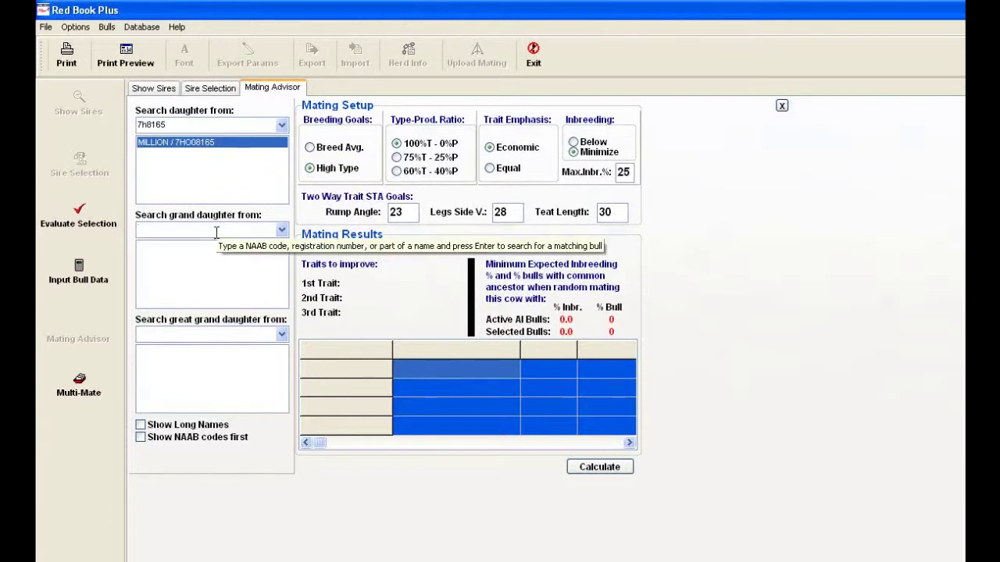
text(29h12209)
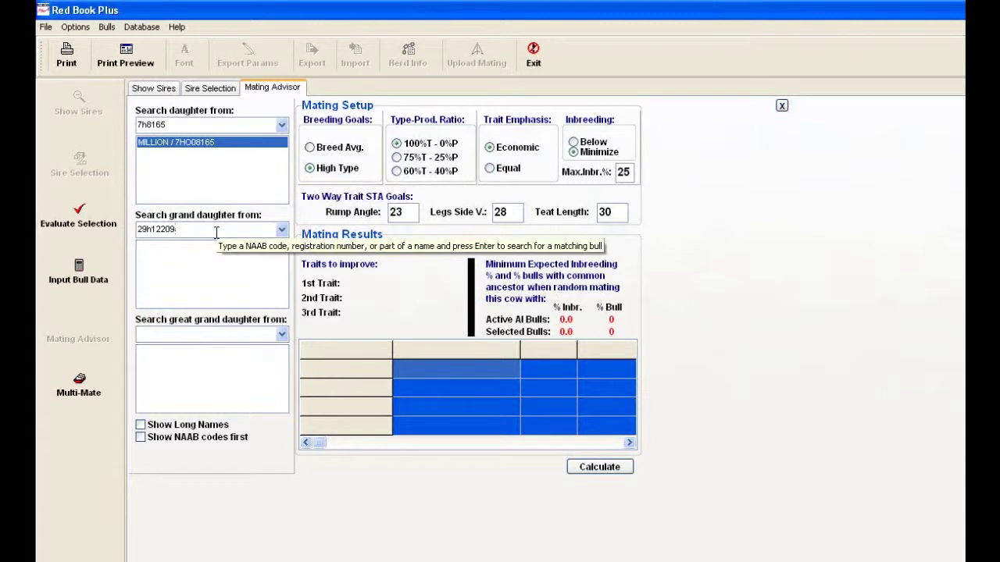
key(Return)
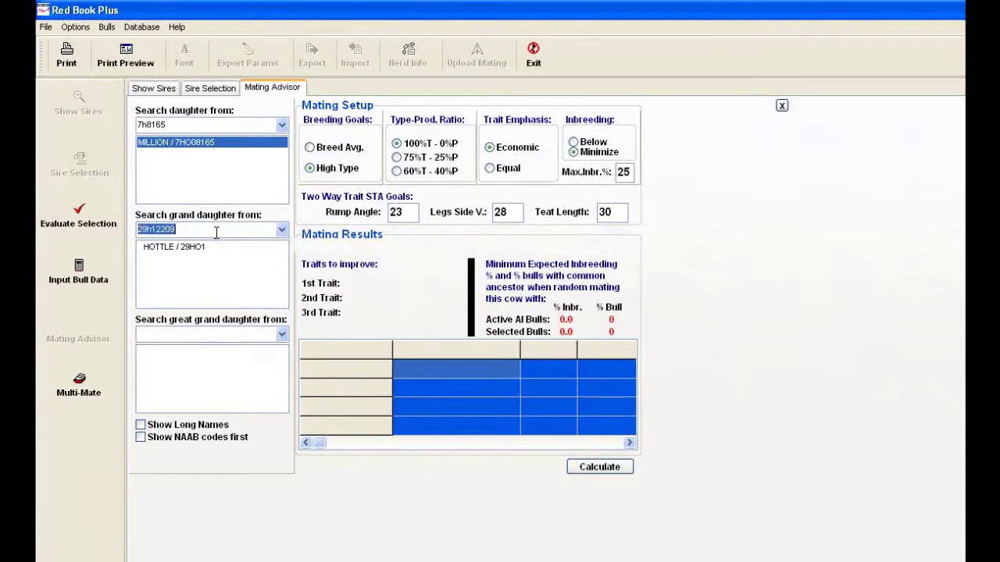
click(195, 247)
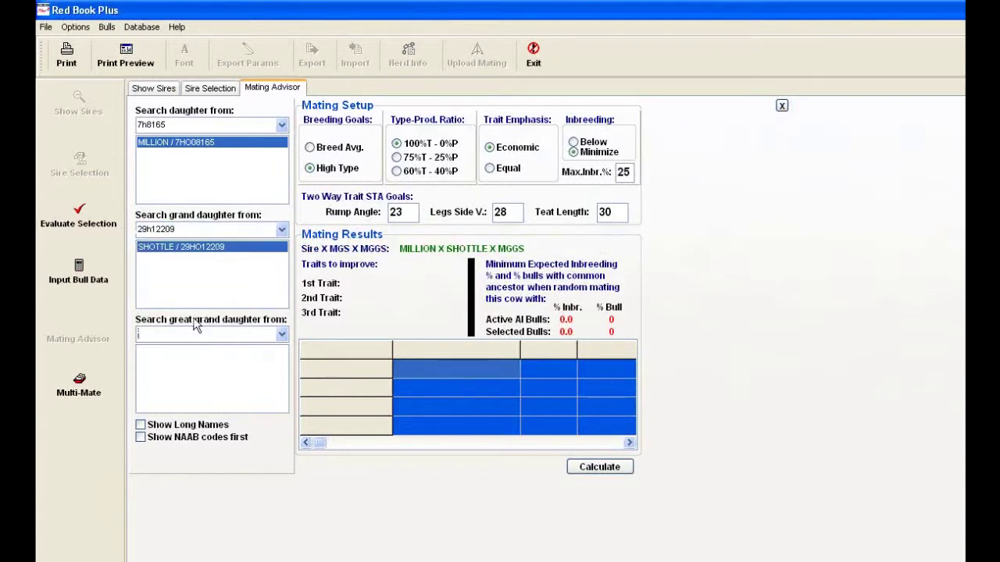
text(7h5157)
Step: Calculate the mating results with the maximum inbreeding set to 4%, and close the Mating Advisor
click(631, 170)
key(BackSpace)
key(BackSpace)
text(4)
key(Return)
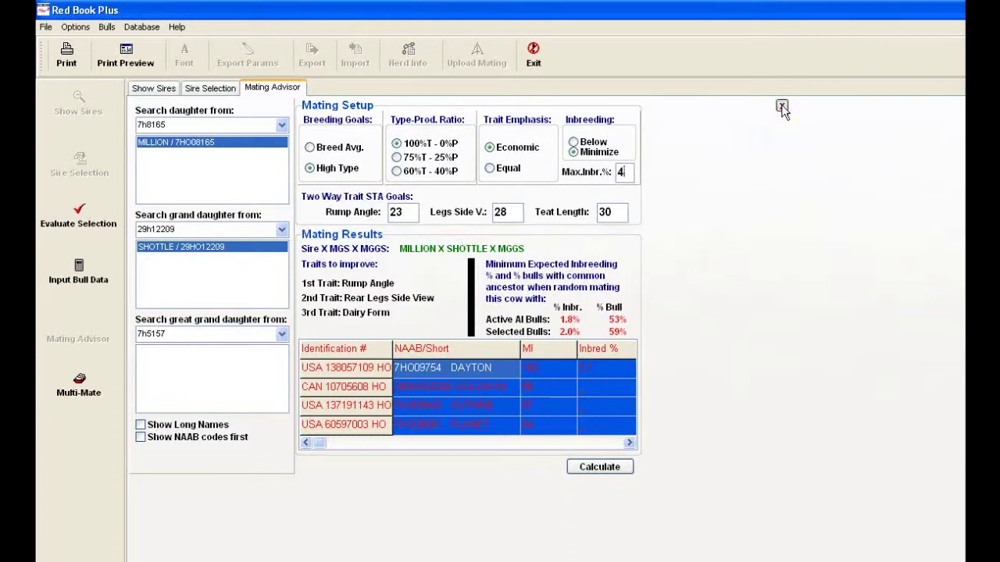
click(781, 106)
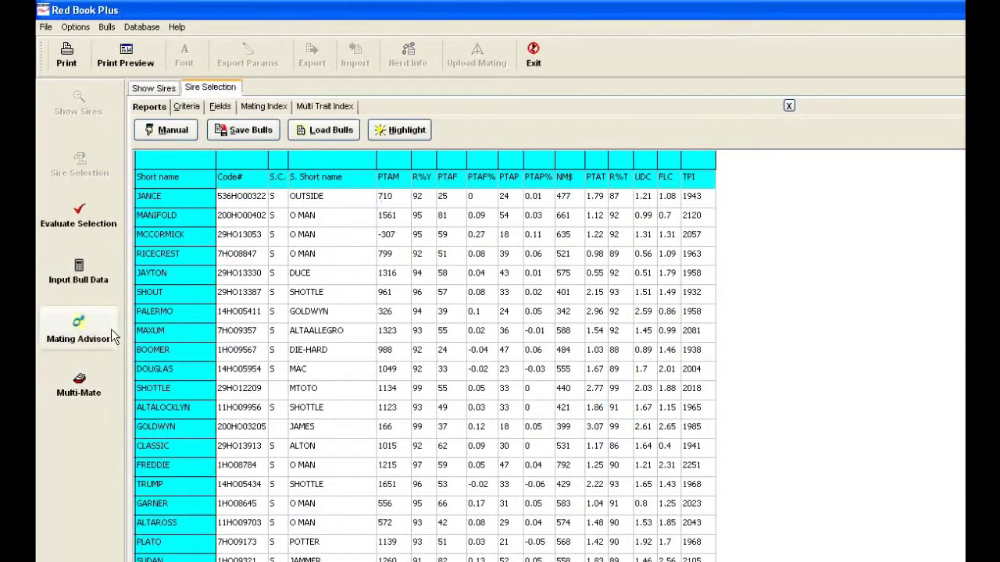
Step: Open the herd information in Multi-Mate and look over the options for moving cows between herds
click(102, 375)
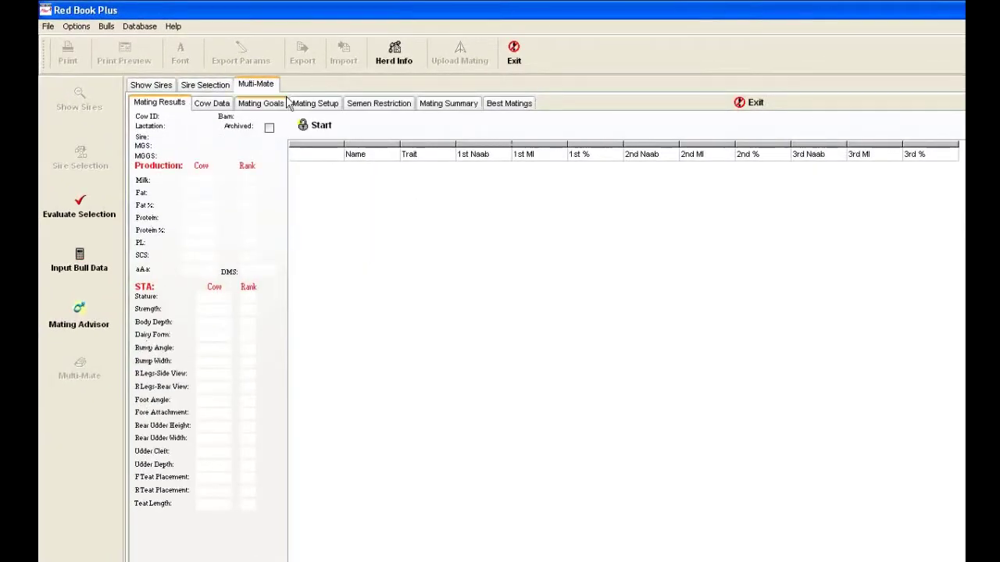
click(875, 205)
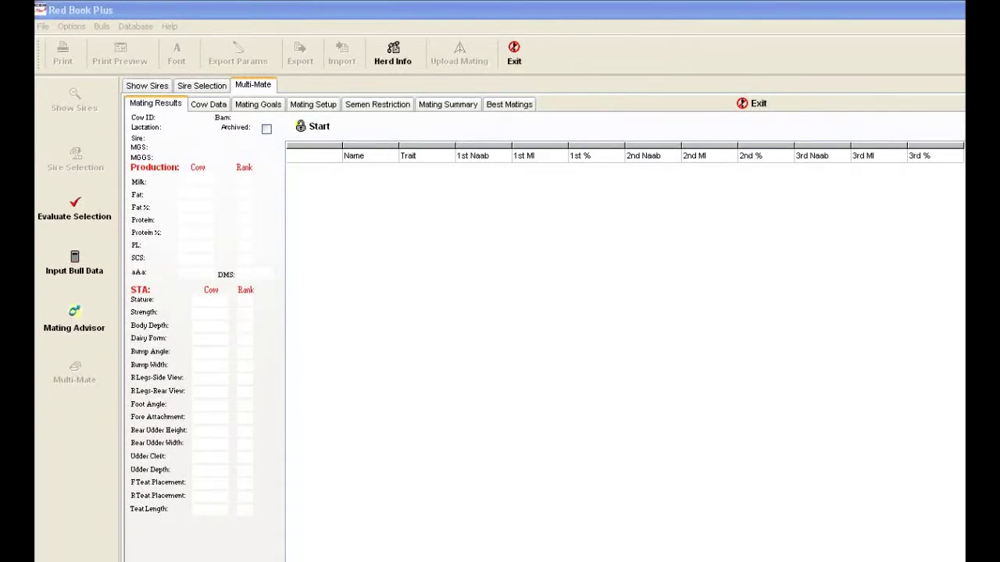
click(374, 72)
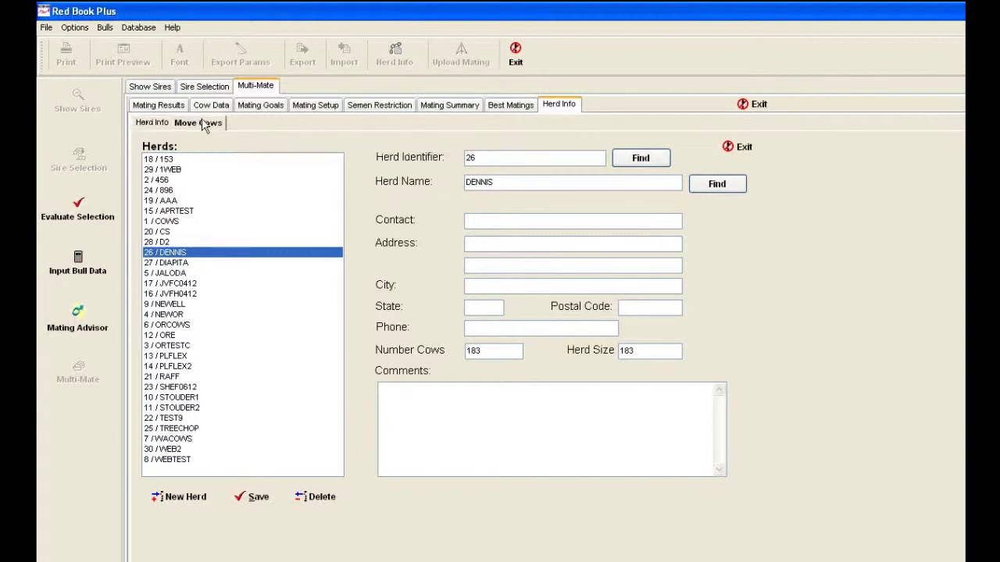
click(200, 122)
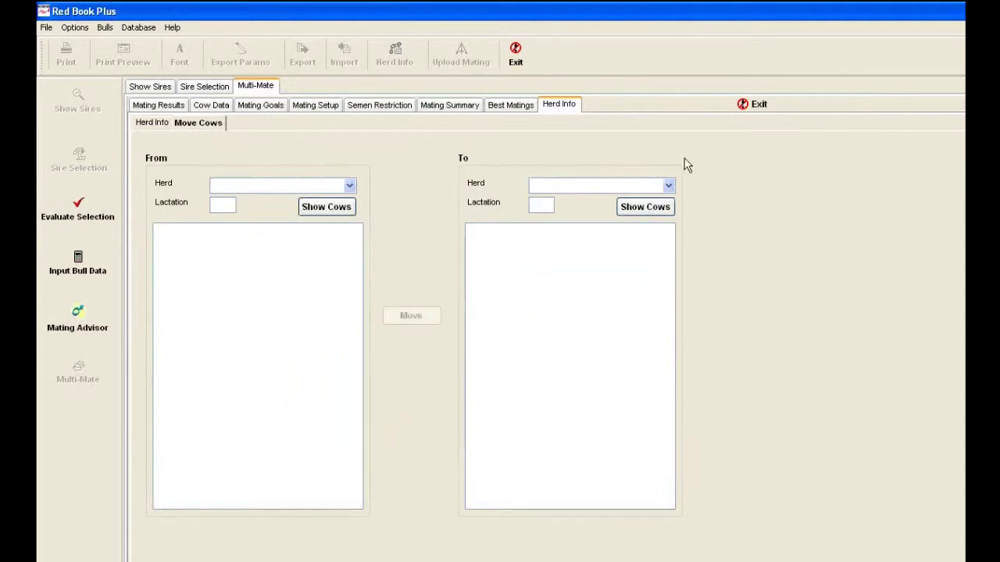
click(152, 123)
Step: Create a new herd named WEBINAR and save it
click(273, 496)
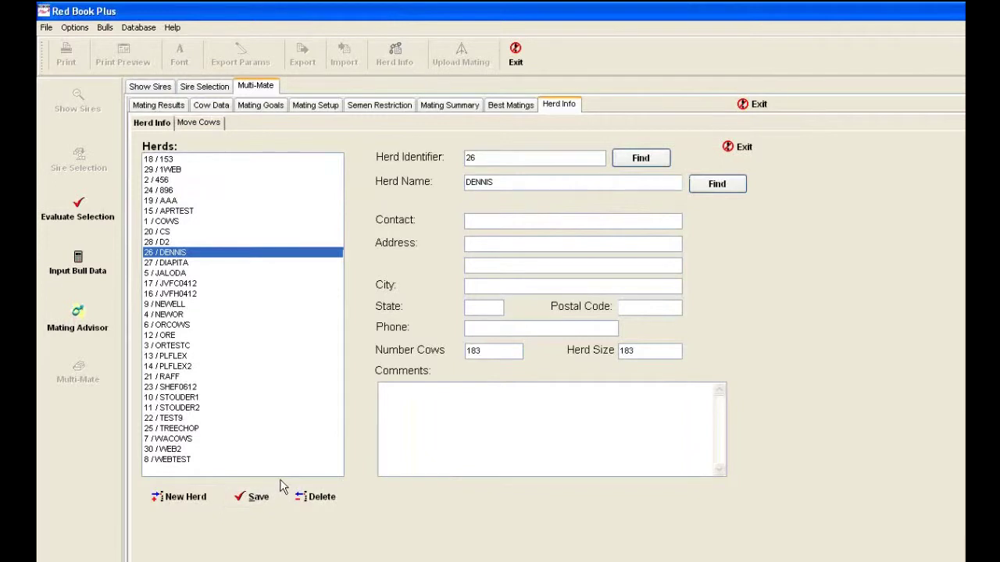
click(159, 498)
text(W)
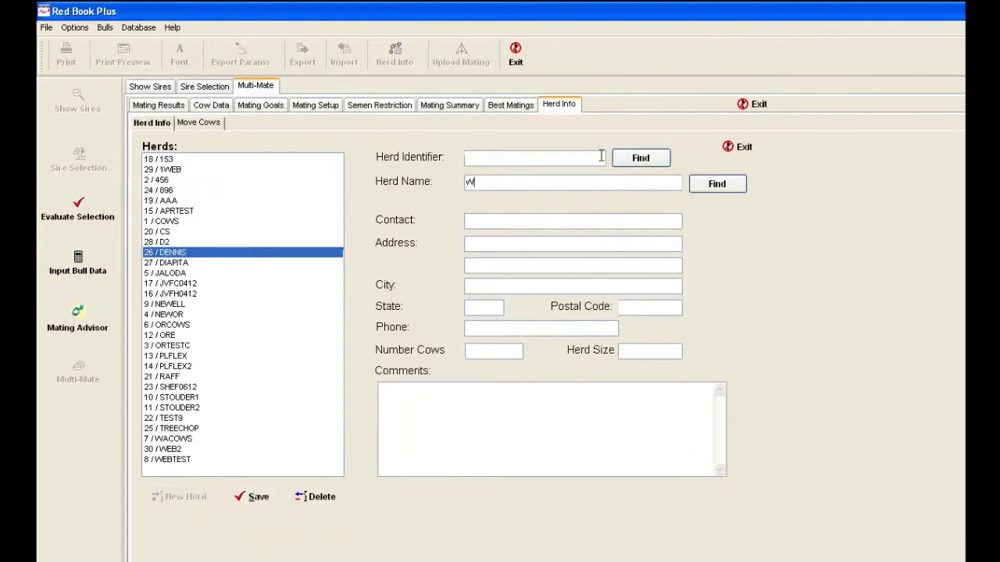
text(EBINARI)
click(261, 500)
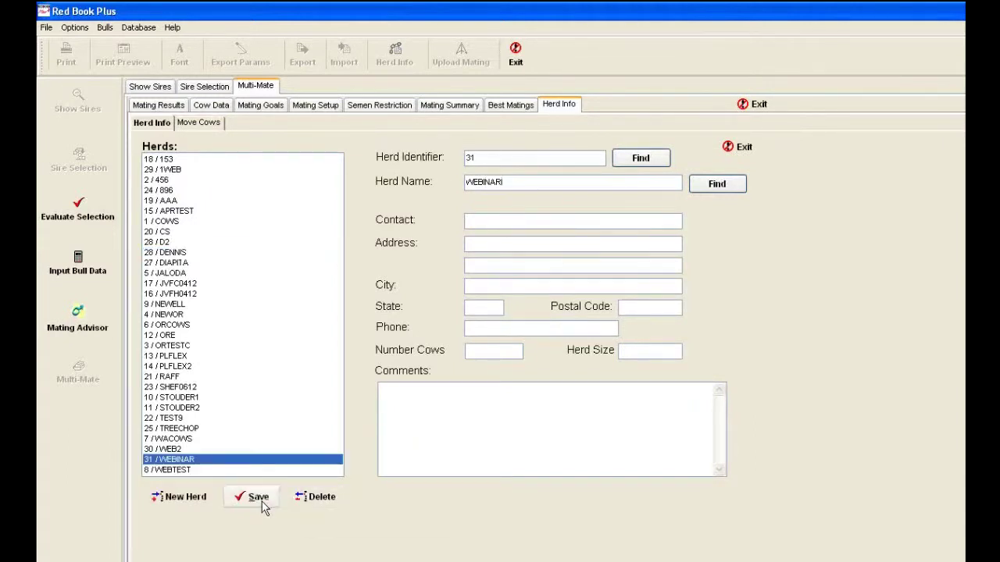
Step: Open the WEBINAR herd's cow data and start a flexible import using the saved diapita field setup
click(208, 105)
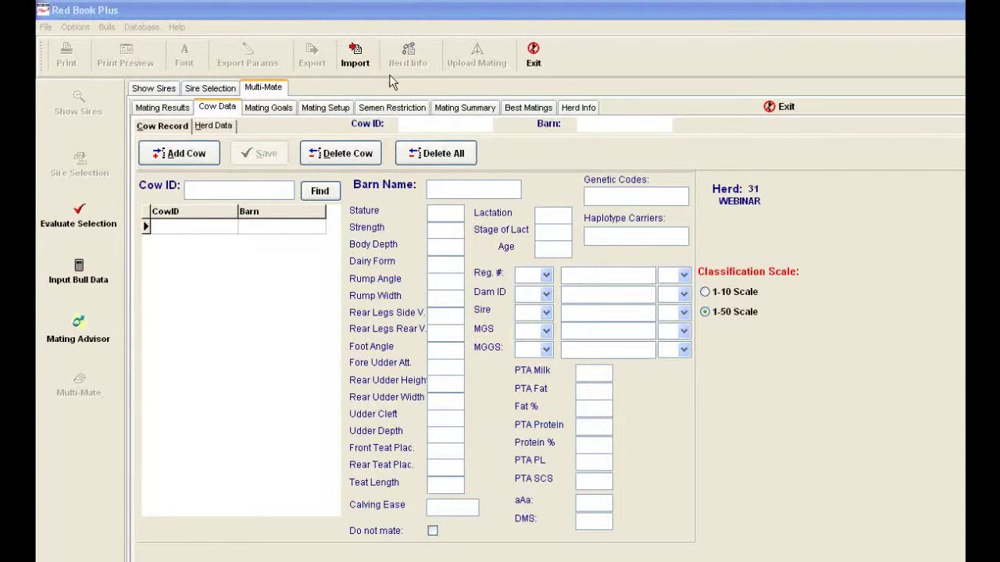
click(354, 56)
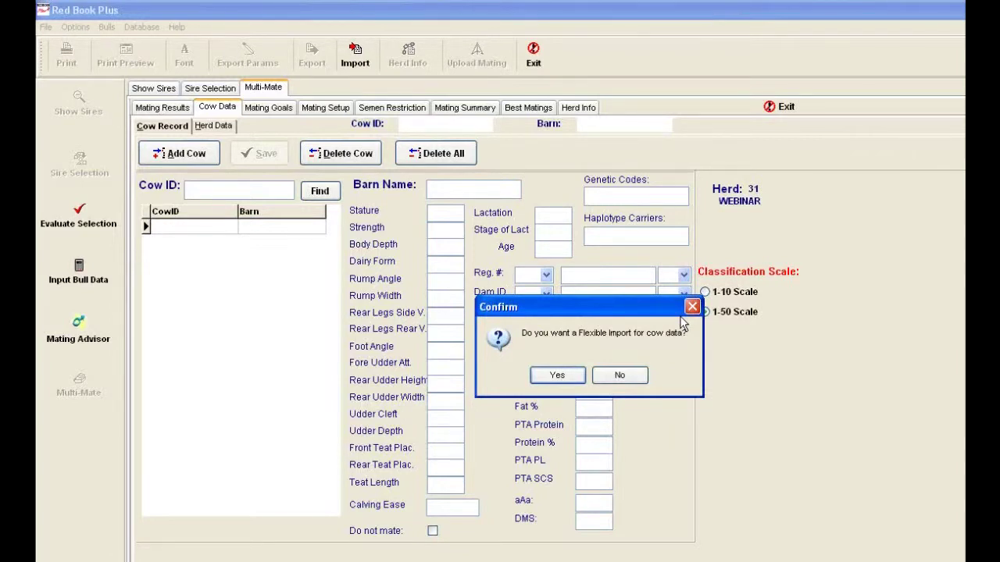
click(577, 376)
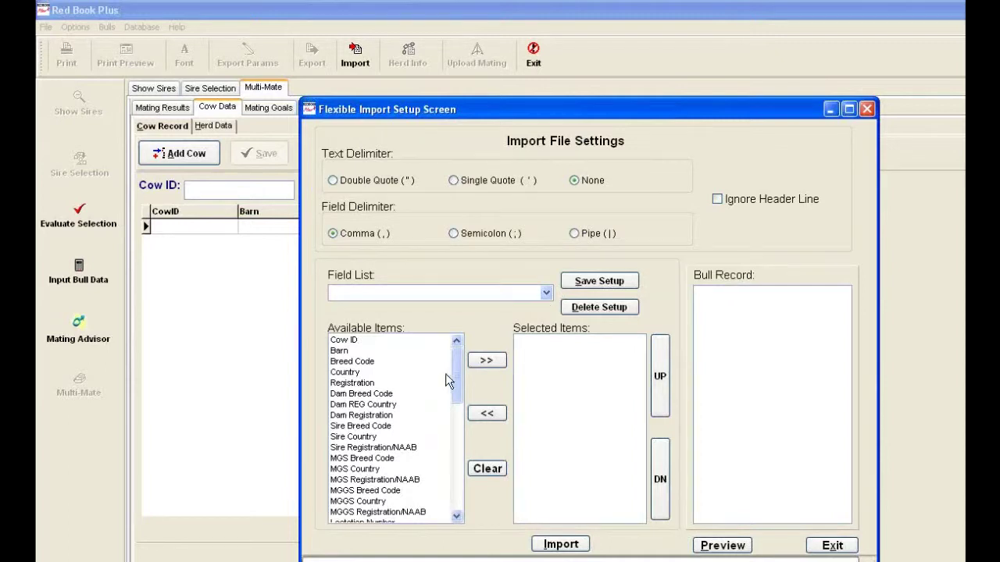
mouse_move(450, 373)
mouse_down()
mouse_move(461, 483)
mouse_move(458, 368)
mouse_up()
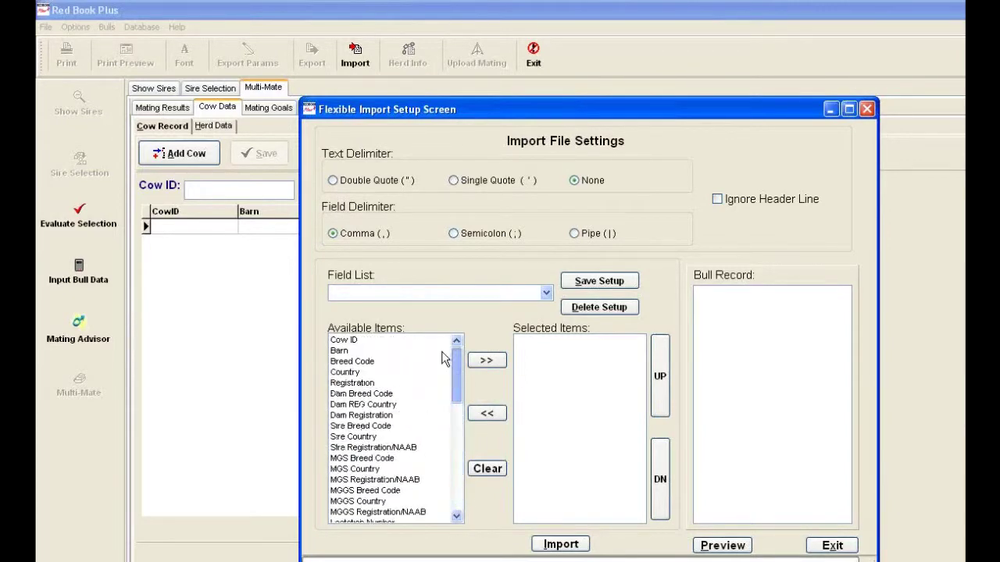
click(545, 295)
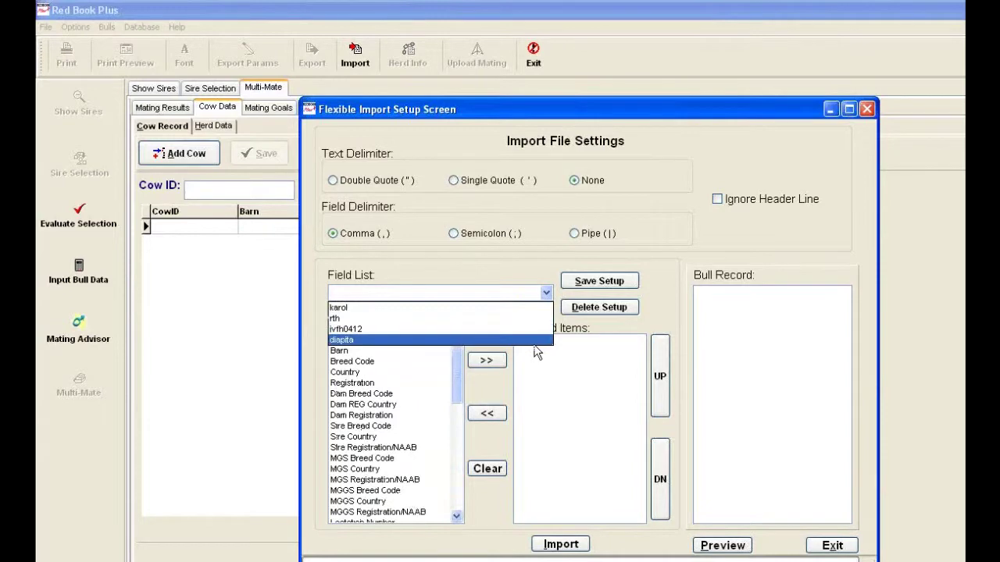
click(534, 341)
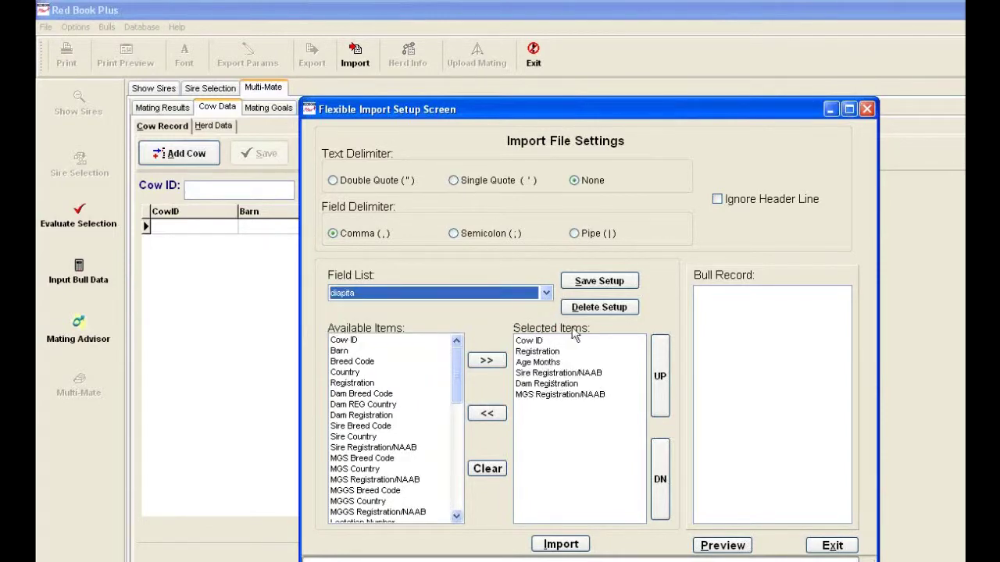
Step: Preview the heifers-to-mate comma separated values file from C:\RBPlusMM with the selected fields, and exit the flexible import setup without importing
click(713, 549)
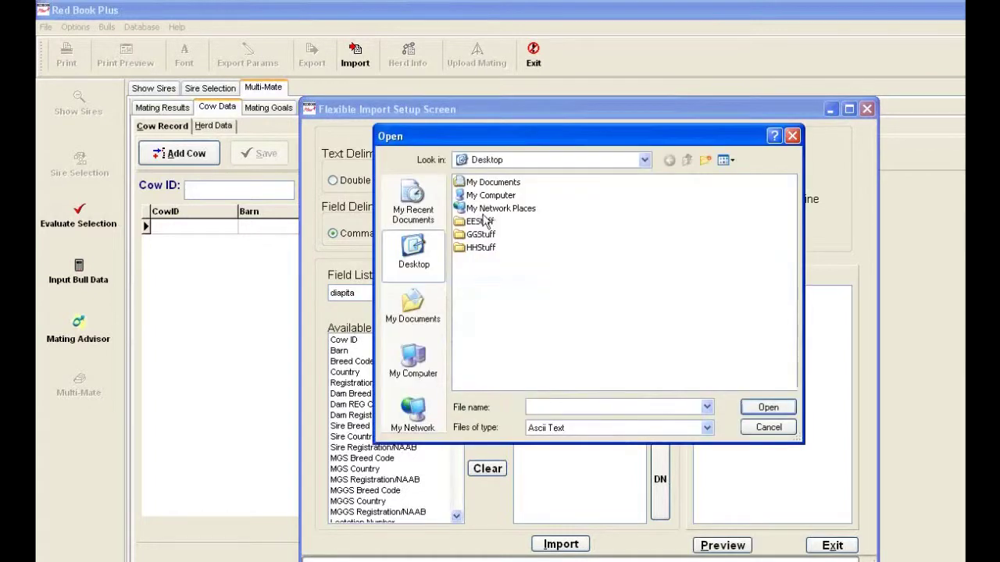
click(420, 364)
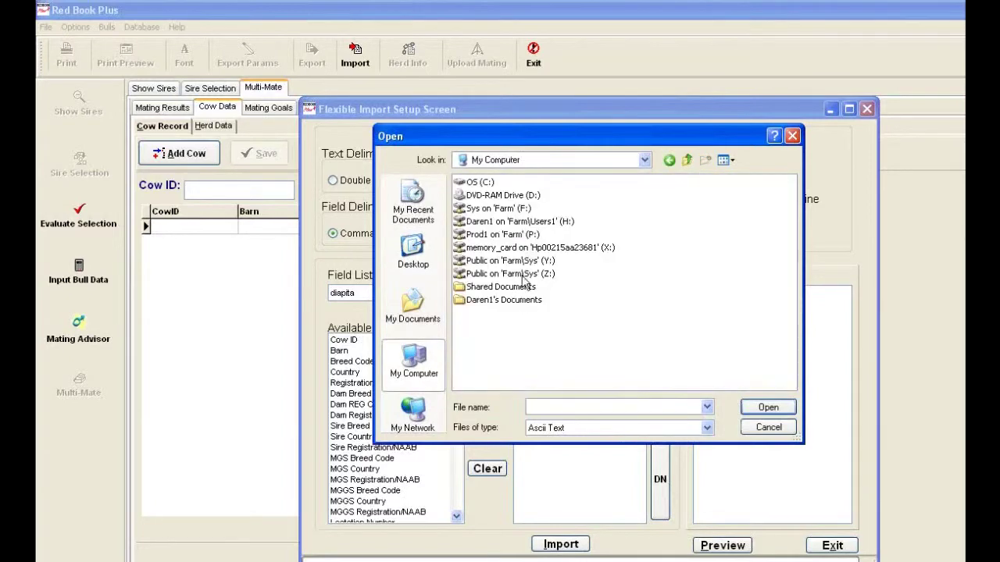
double_click(478, 184)
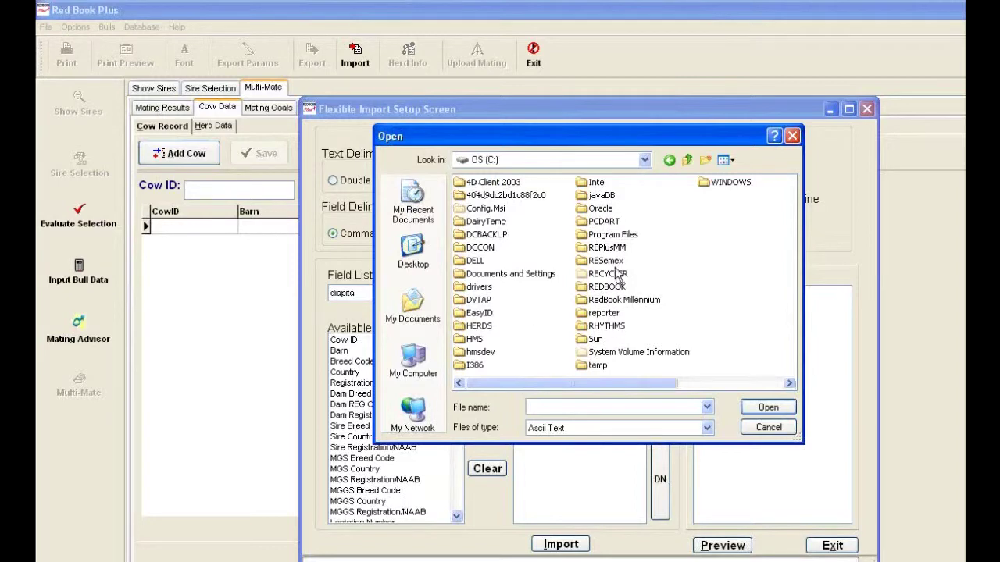
double_click(614, 249)
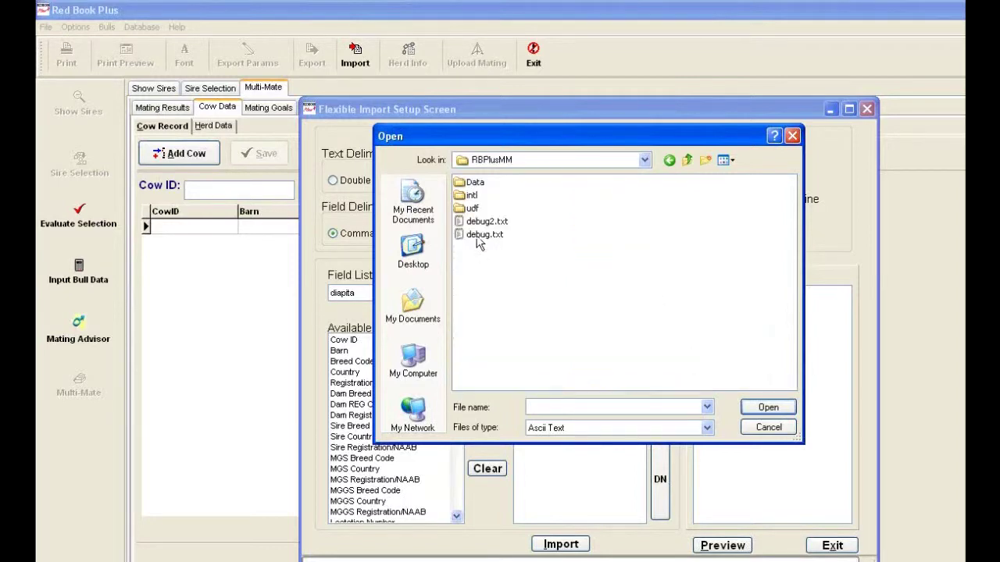
click(704, 429)
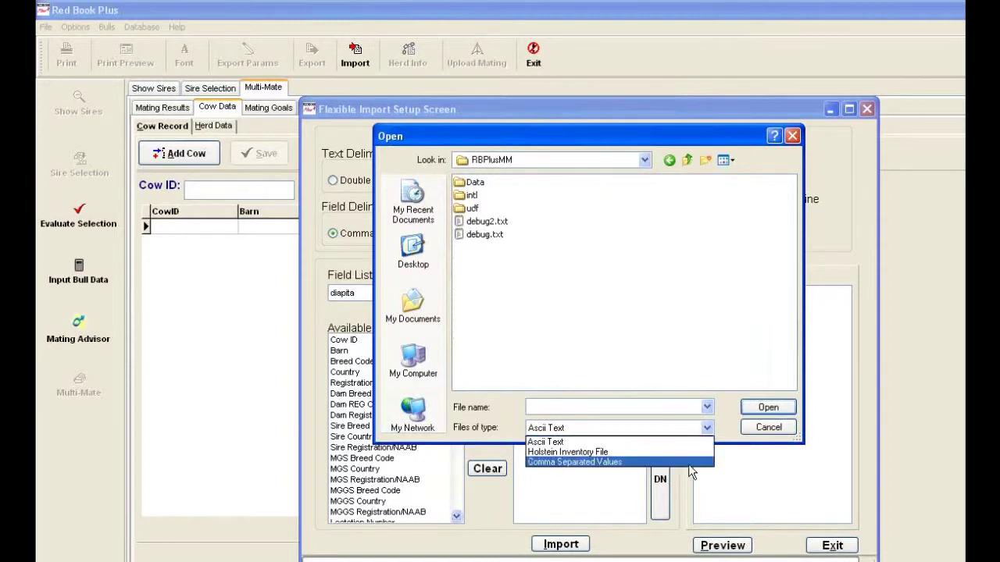
click(688, 462)
click(546, 222)
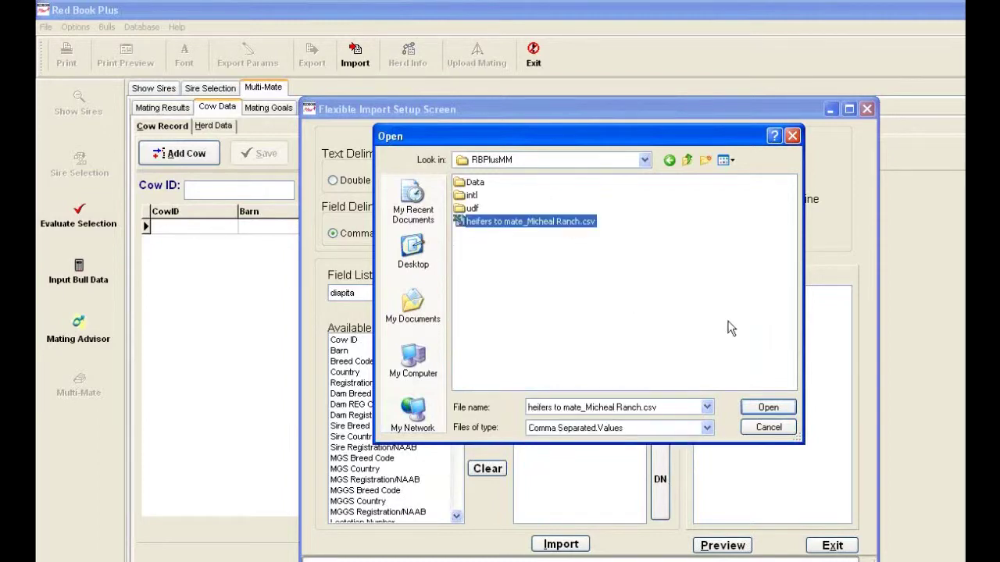
click(765, 409)
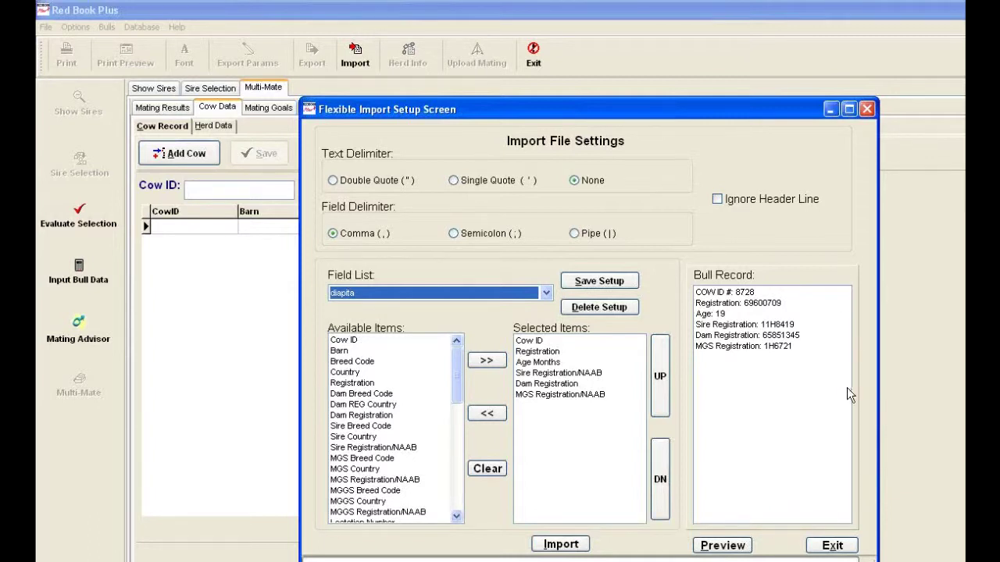
click(847, 546)
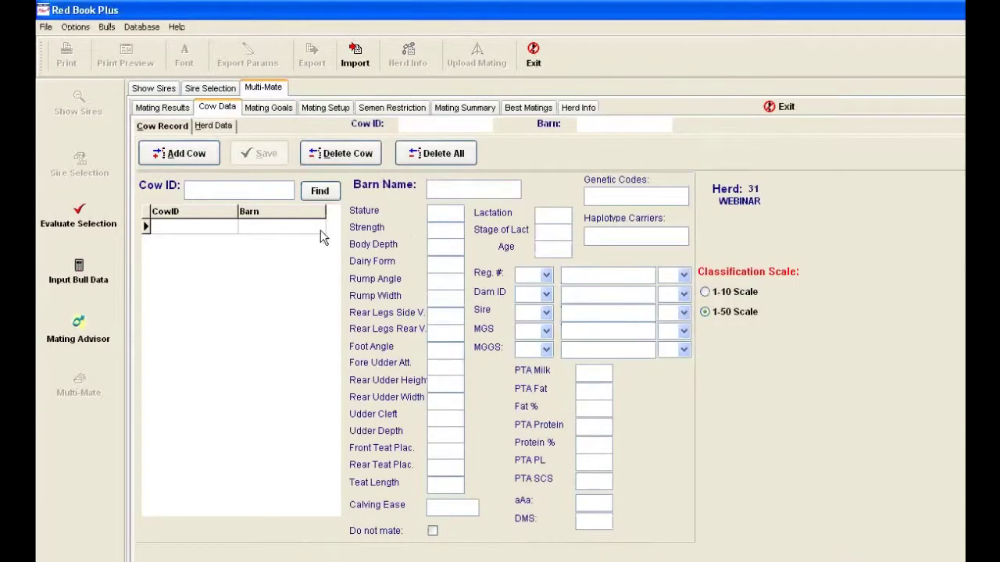
Step: Import the WEBINAR herd's cow data from webinar.mat without the flexible import, overwriting all cow records for the herd
click(357, 55)
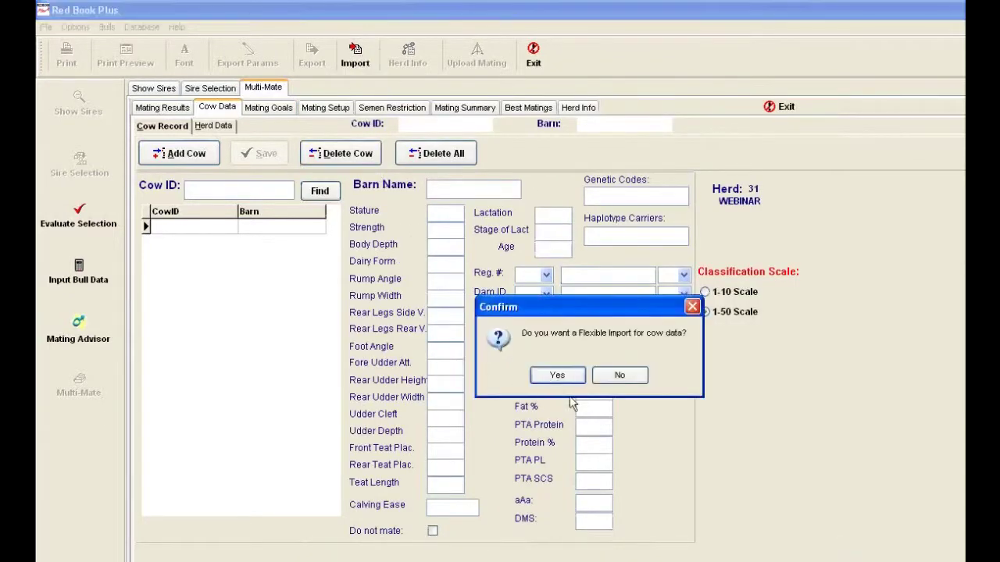
click(620, 376)
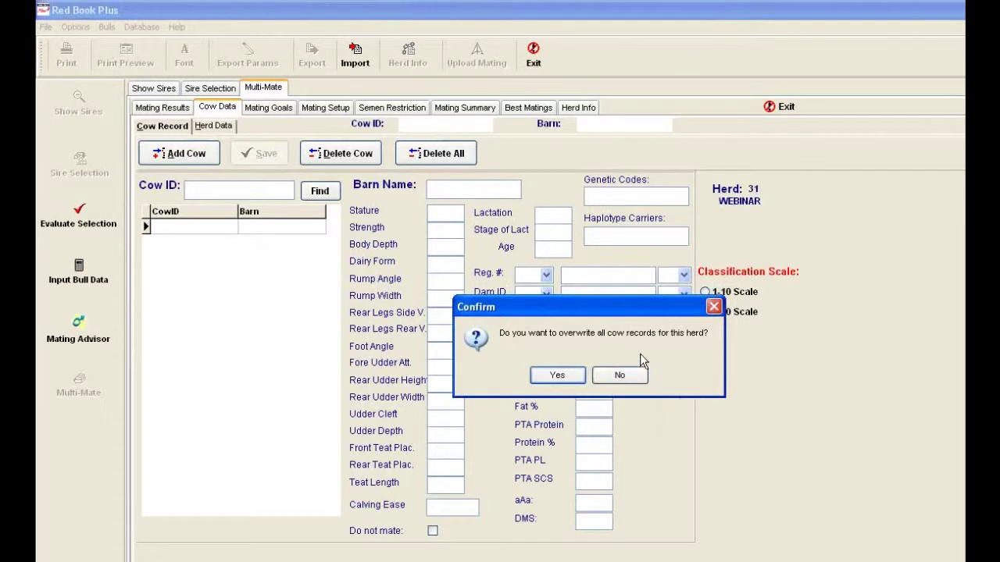
click(570, 378)
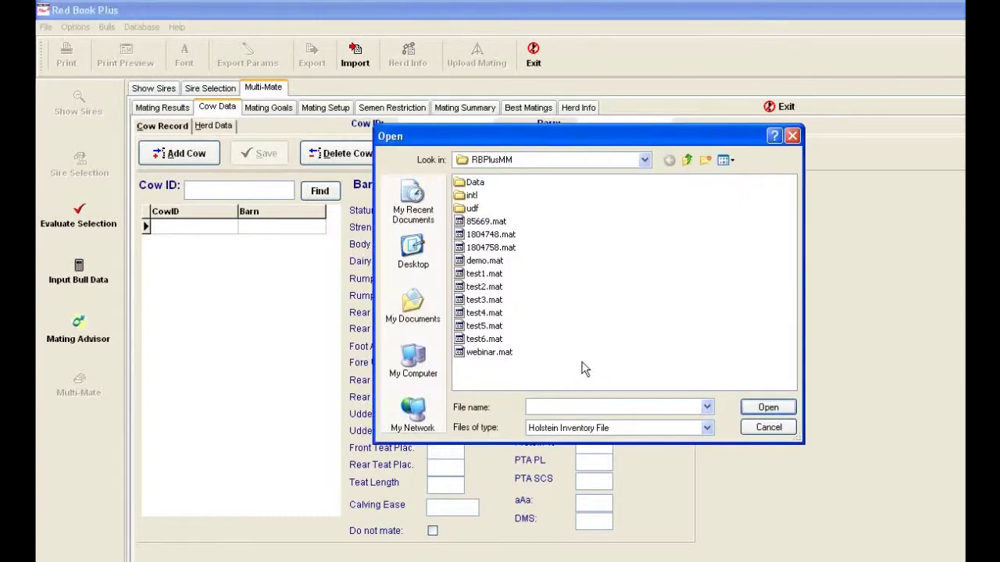
click(504, 353)
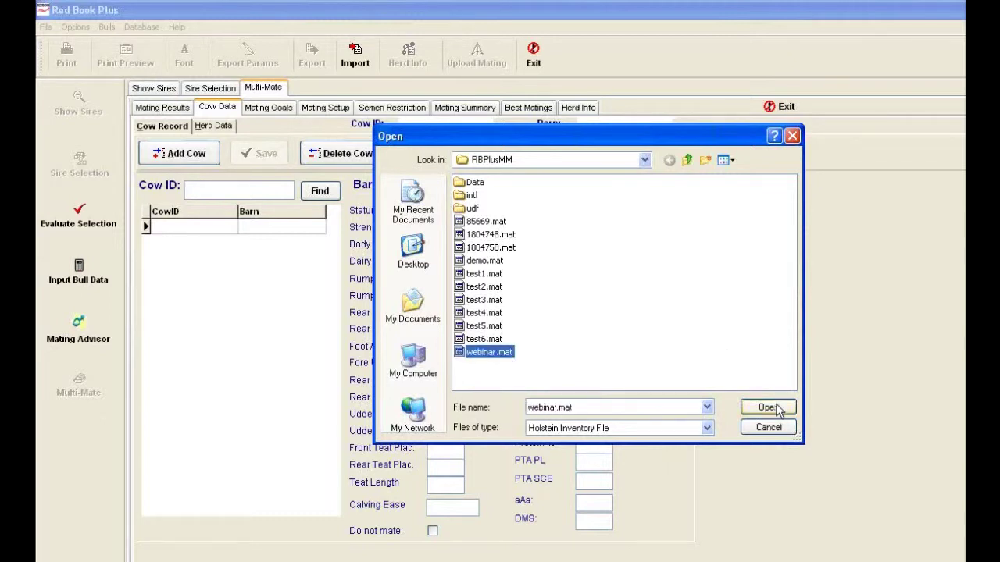
click(773, 408)
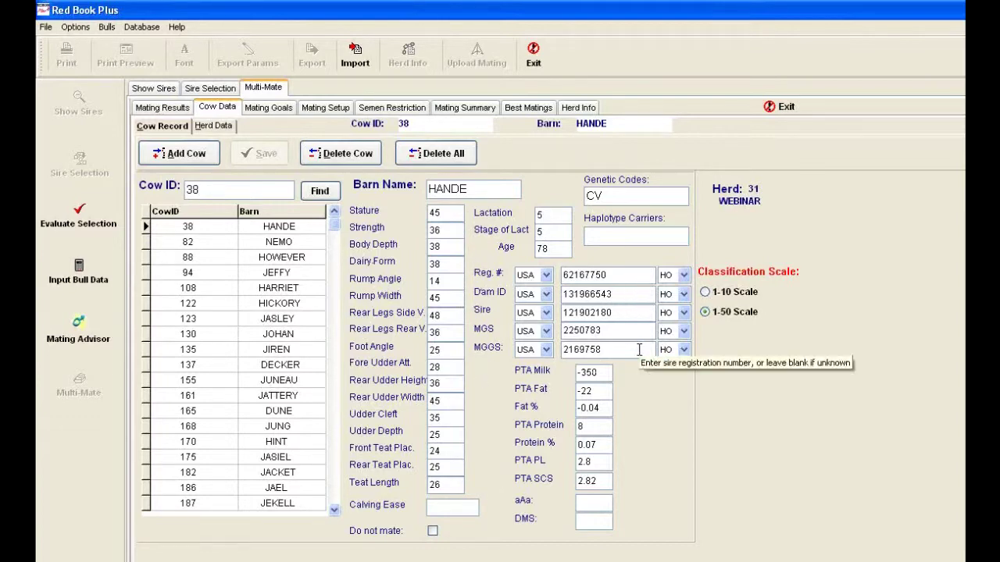
Step: Examine the imported cows: the individual records of HANDE and JUNEAU, and all columns of the herd data table
click(316, 228)
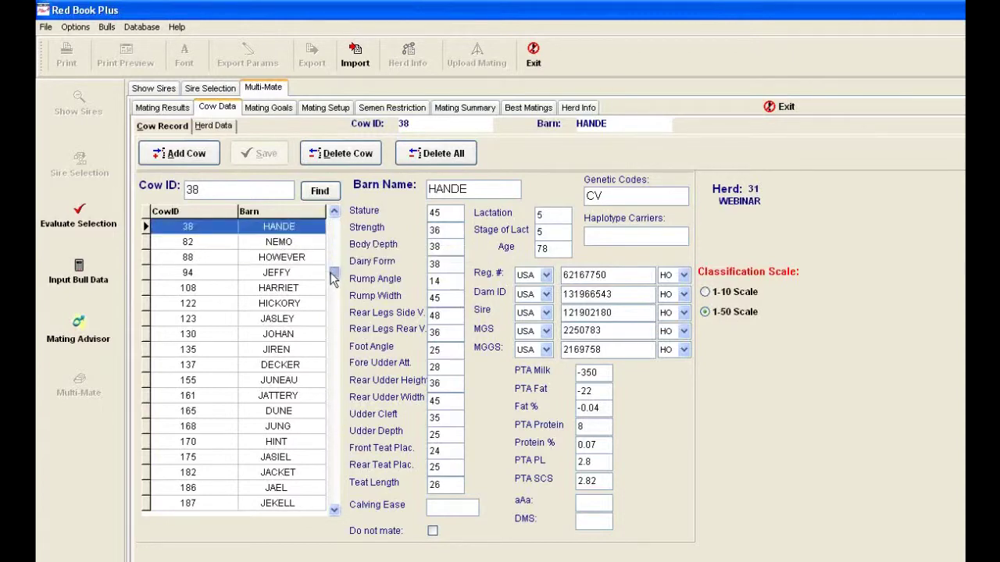
click(302, 375)
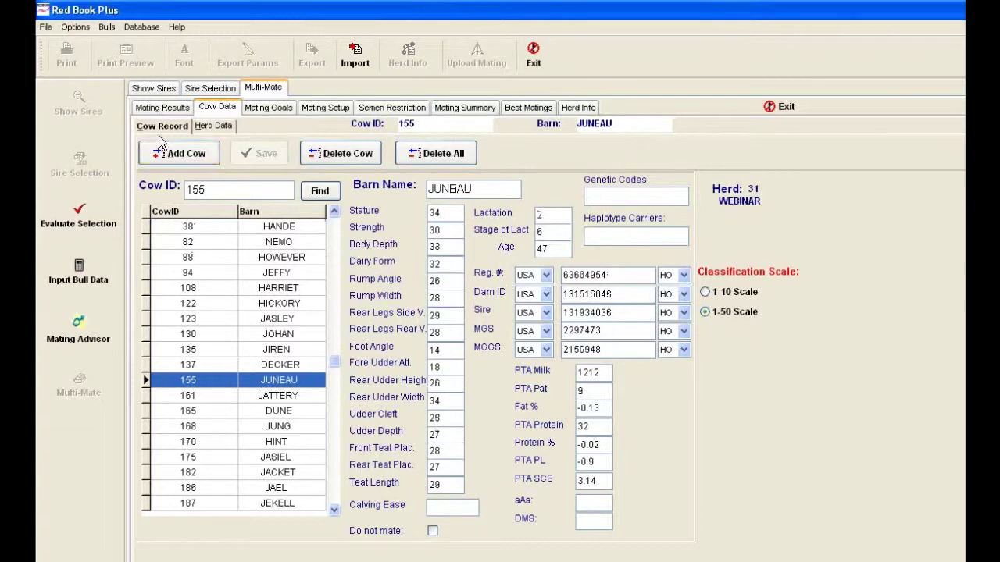
click(206, 126)
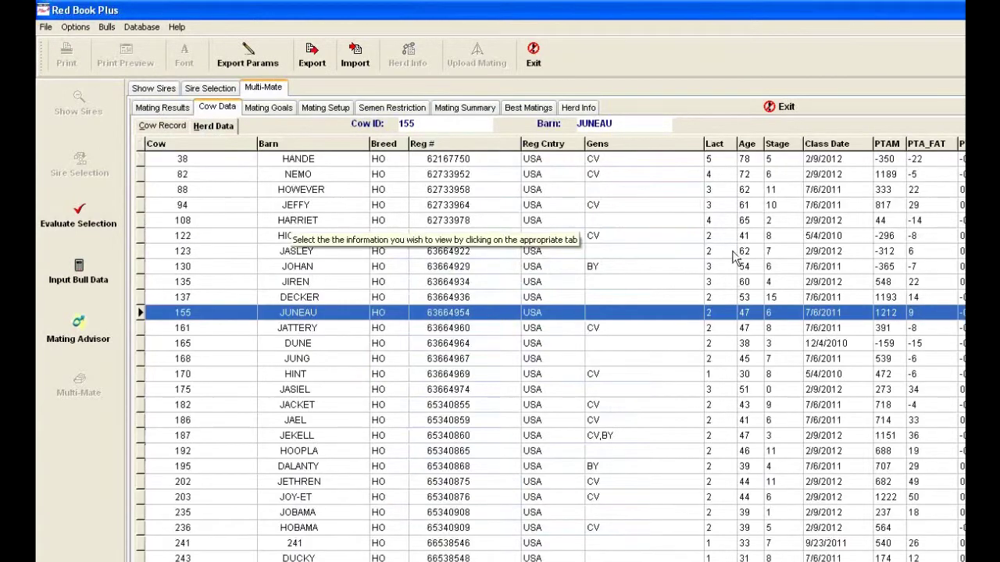
scroll(718, 216, right, 10)
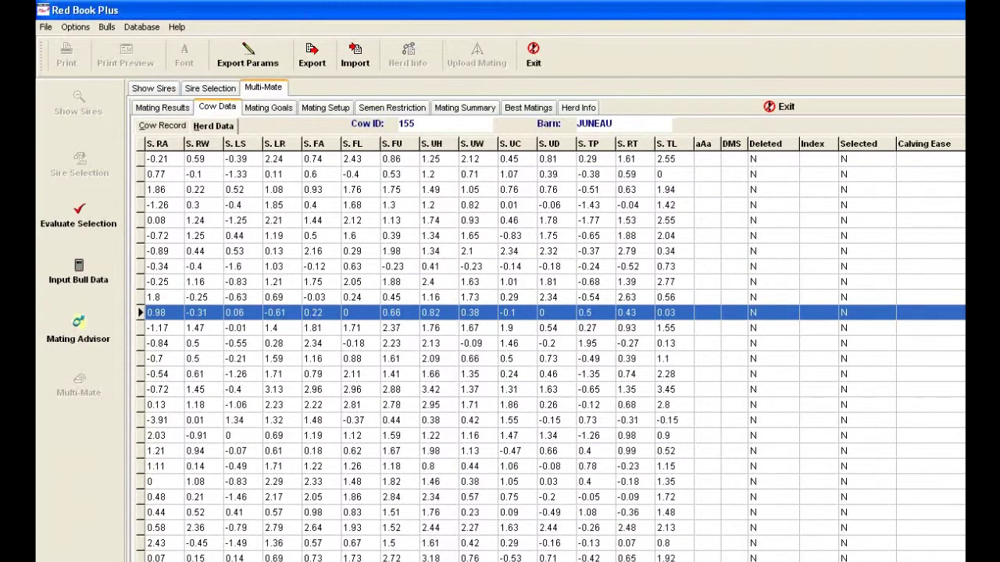
scroll(555, 349, left, 5)
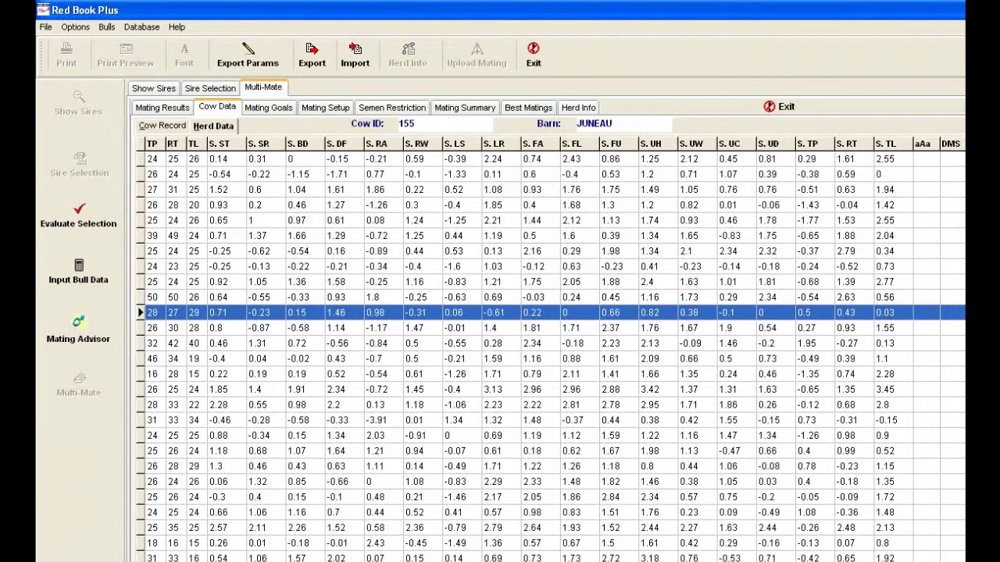
scroll(556, 349, left, 10)
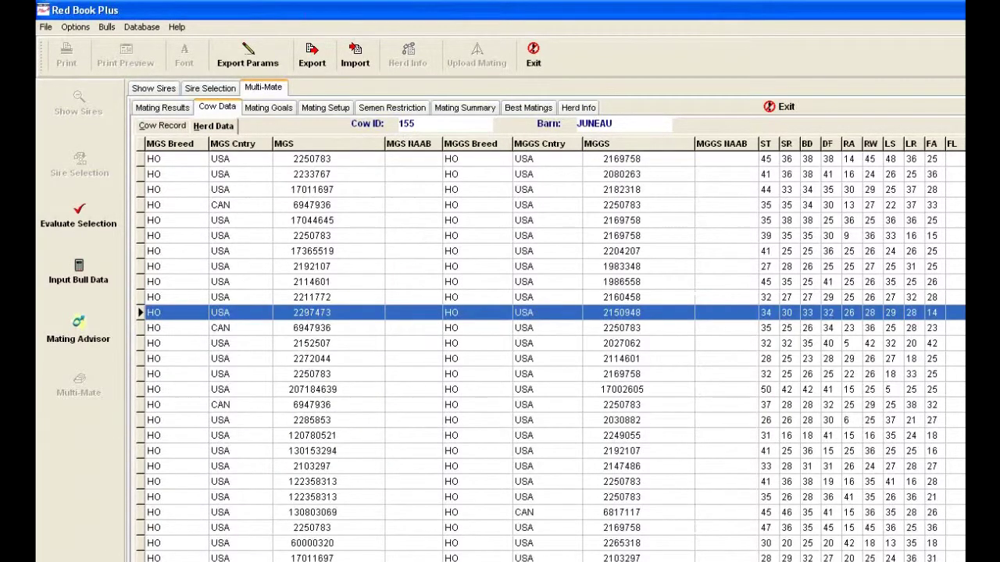
scroll(555, 349, left, 10)
scroll(555, 349, left, 10)
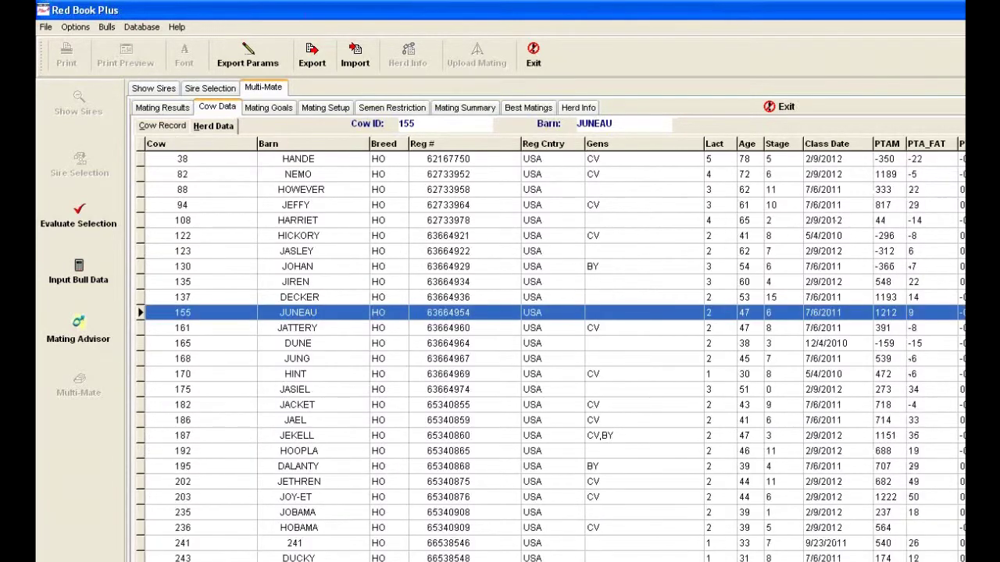
click(152, 128)
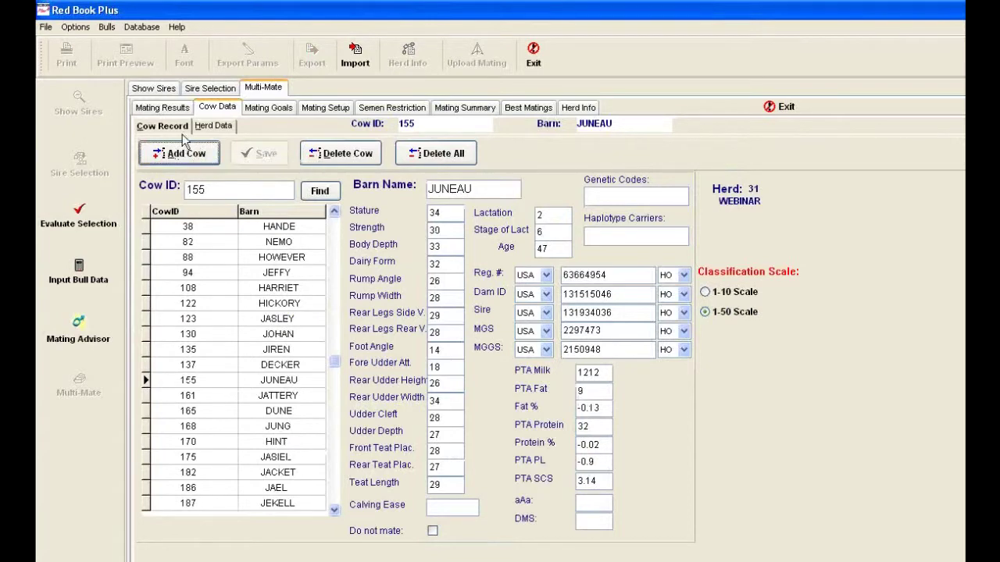
Step: Apply the MAXIMUM VALUE default to the linear mating goals and look over the available weight defaults
click(281, 114)
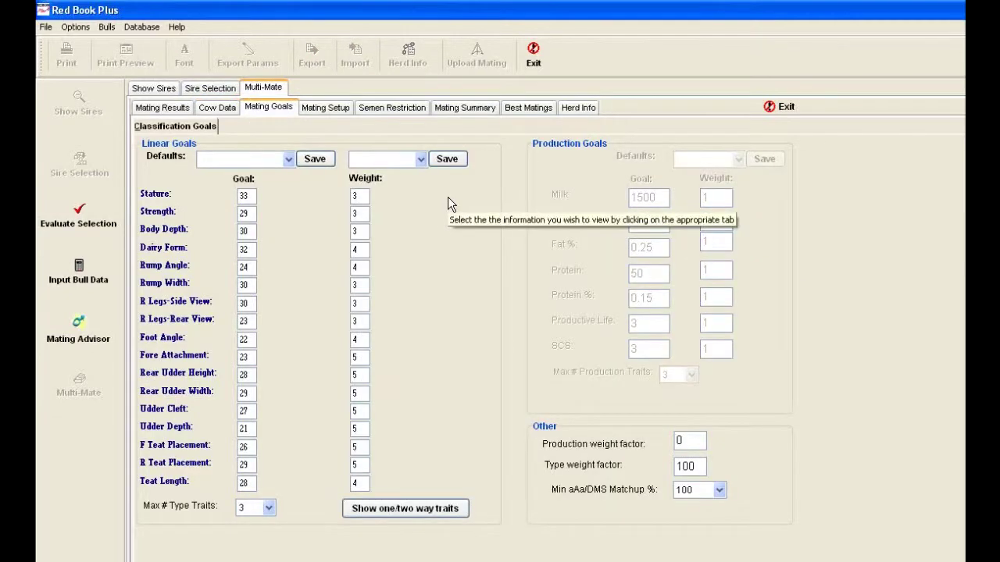
click(288, 160)
click(288, 160)
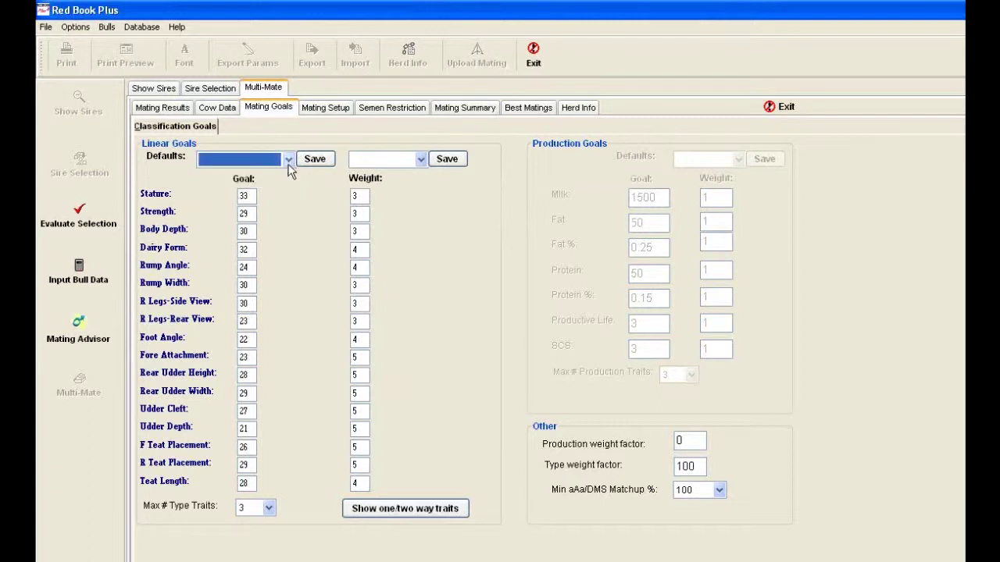
click(289, 160)
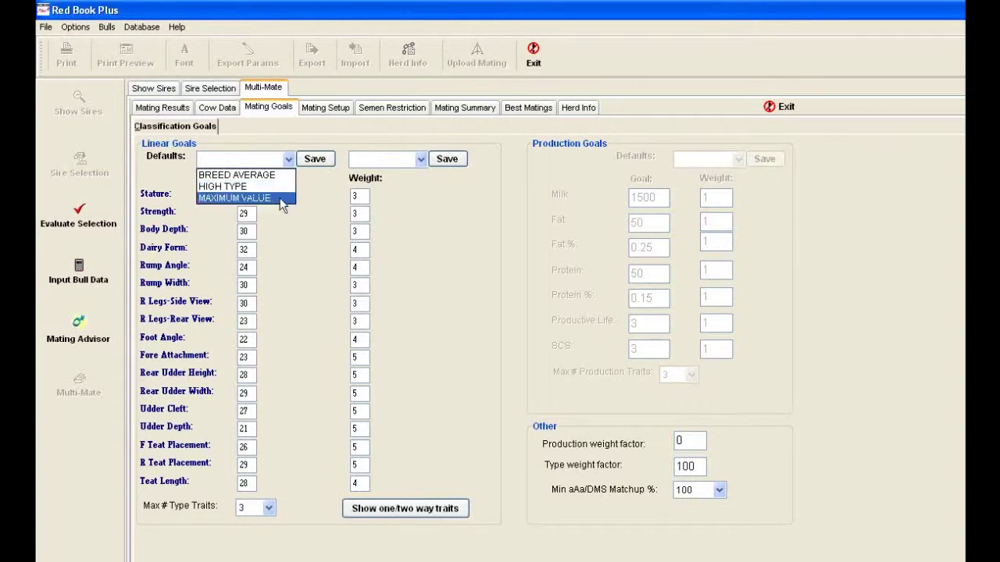
click(280, 198)
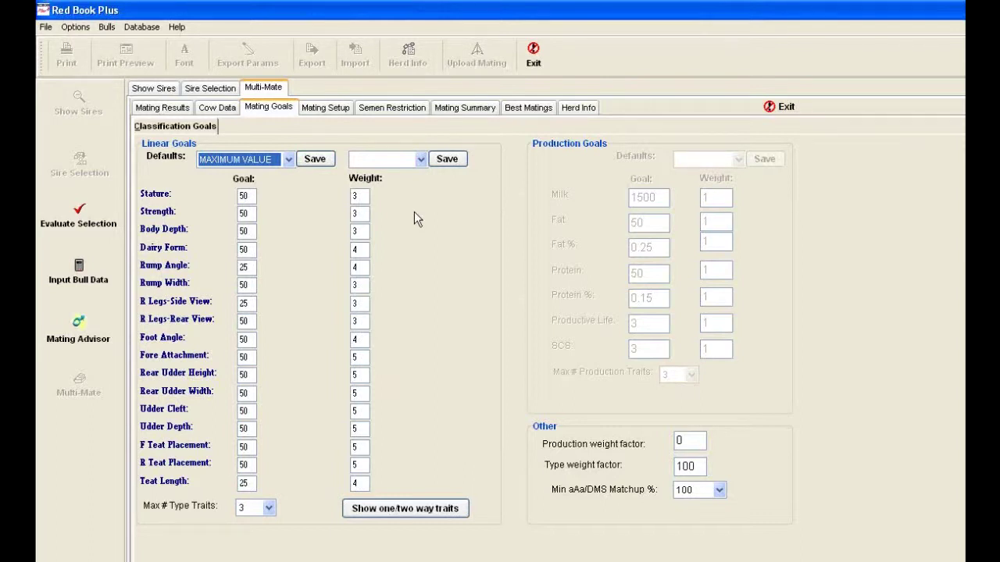
click(421, 159)
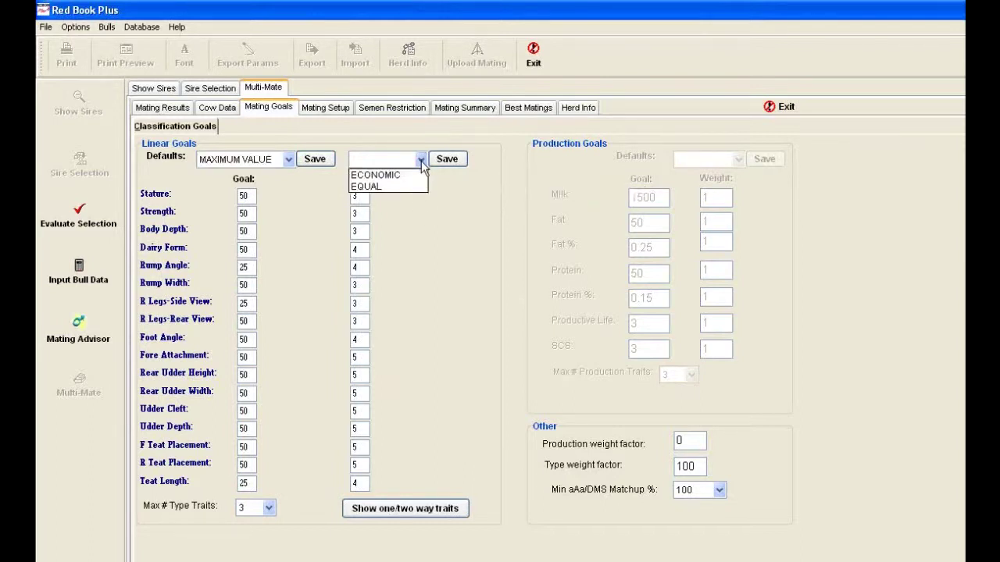
click(421, 160)
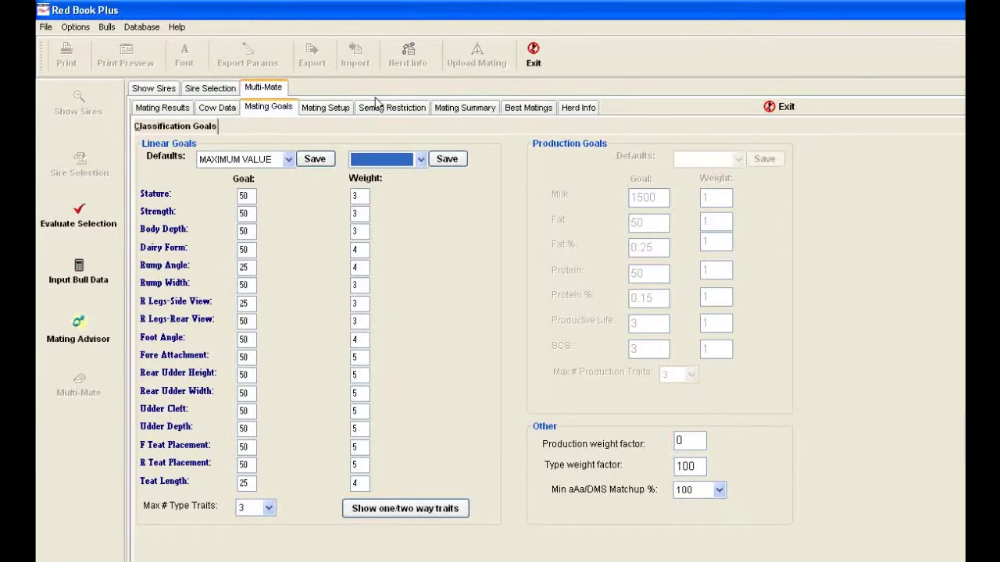
Step: Open the mating setup and review the available mating types, keeping LINEAR
click(351, 108)
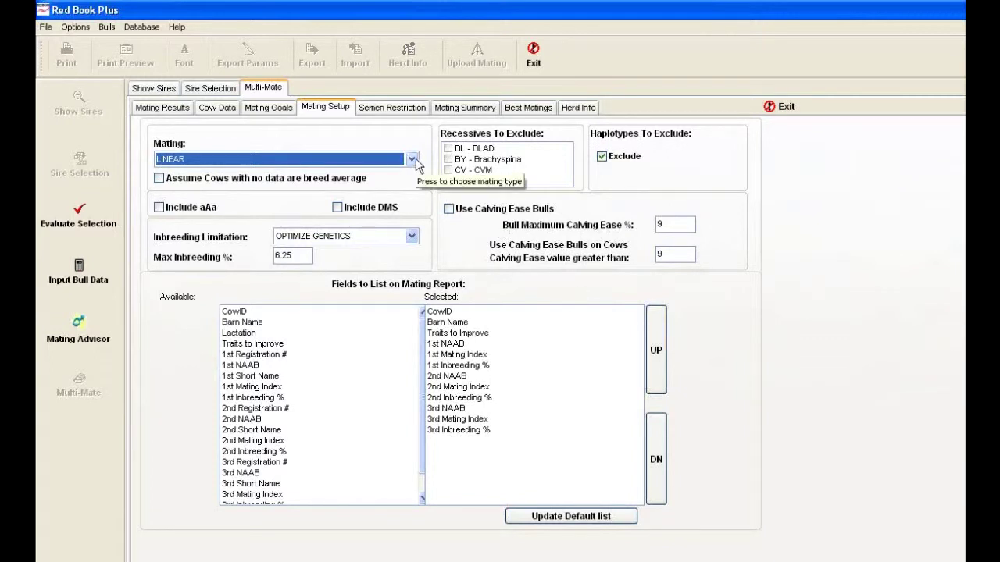
click(412, 159)
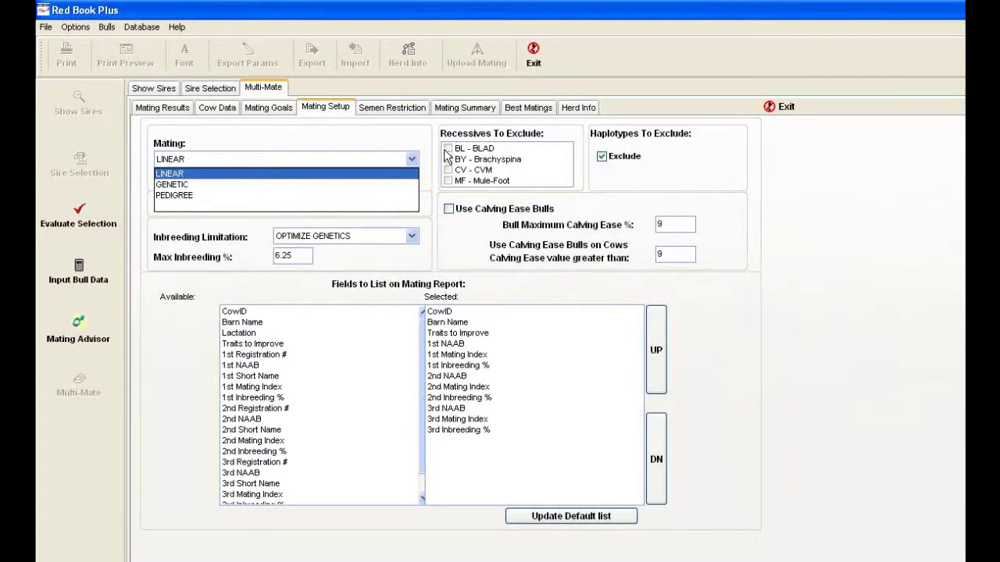
click(424, 155)
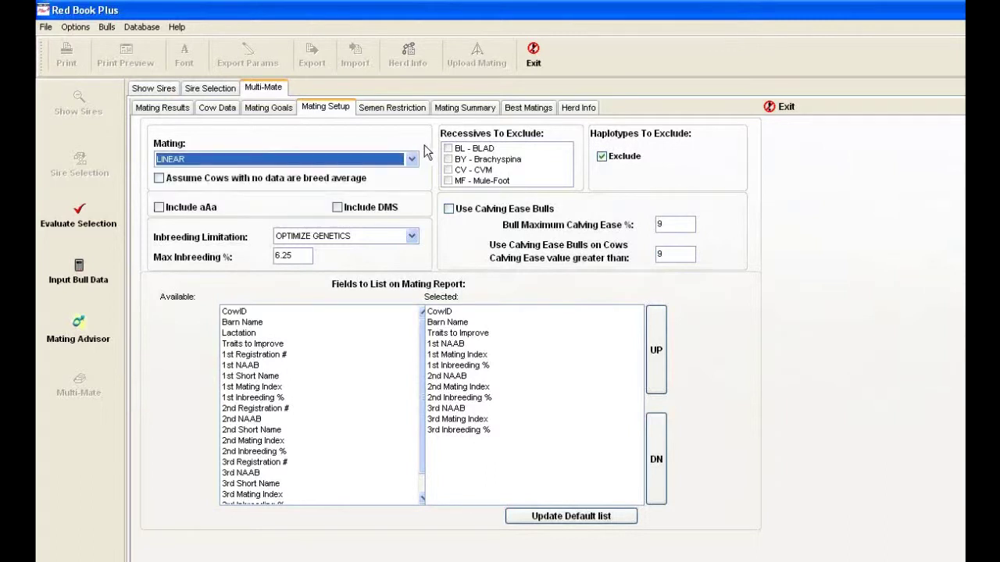
Step: Set the inbreeding limitation to MAXIMUM INBREEDING % with a maximum inbreeding of 4
click(412, 236)
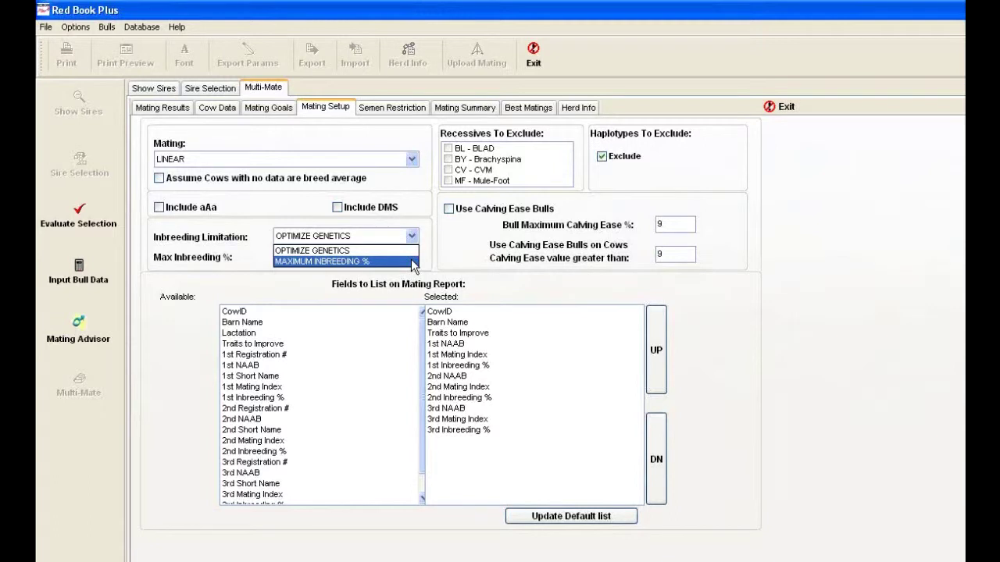
click(412, 262)
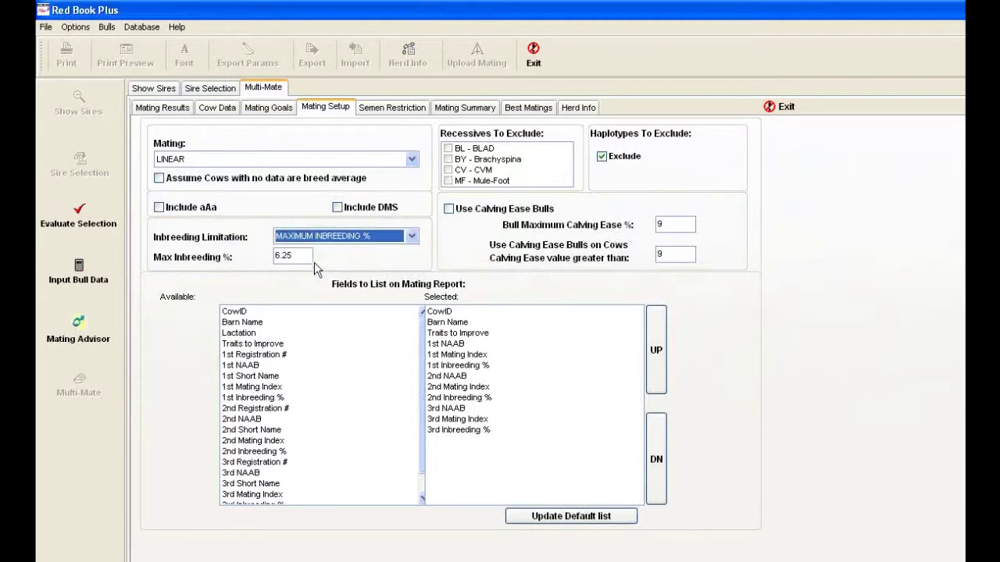
click(305, 255)
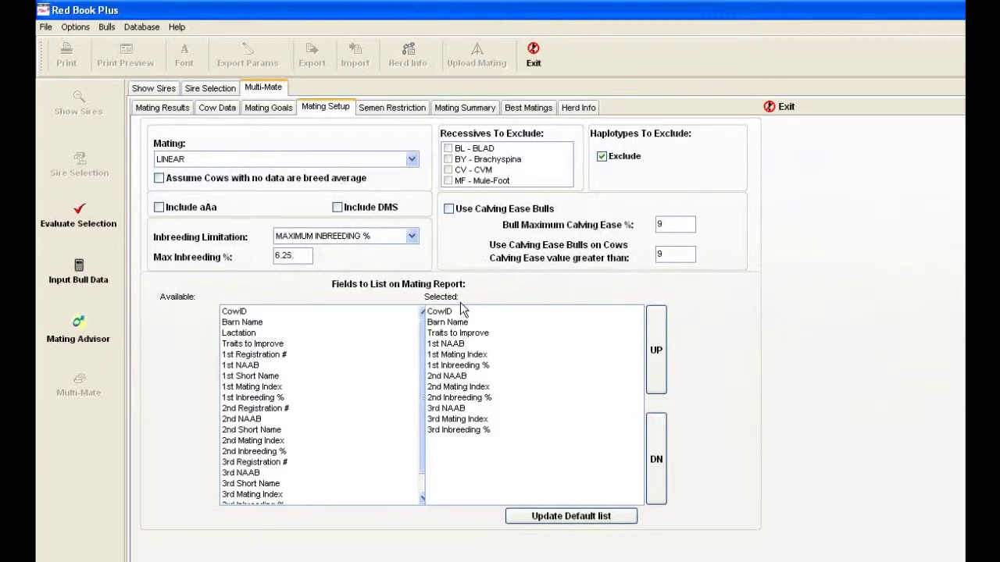
key(BackSpace)
key(BackSpace)
key(BackSpace)
key(BackSpace)
text(4)
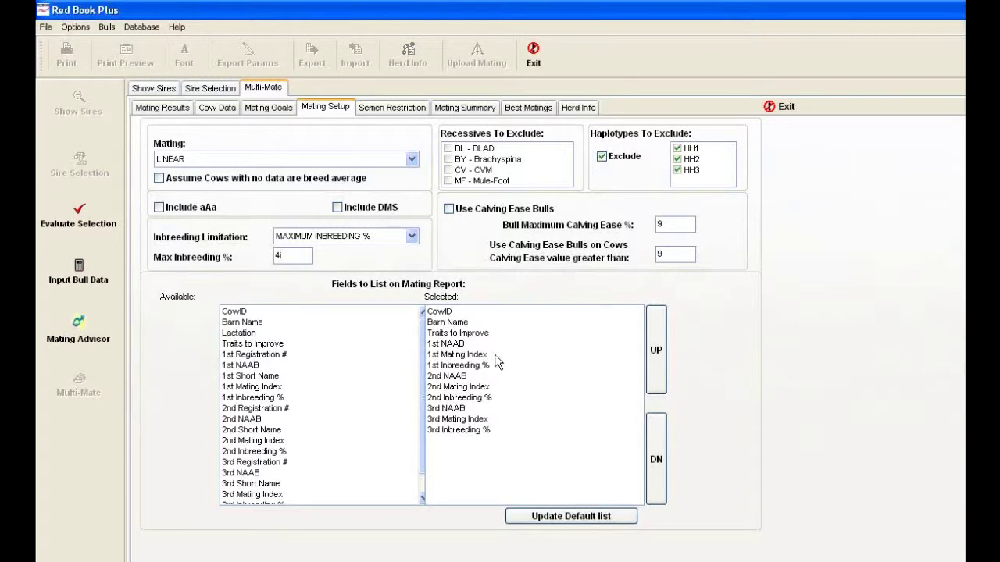
Step: Add the 1st, 2nd and 3rd Short Name fields to the fields listed on the mating report
double_click(274, 376)
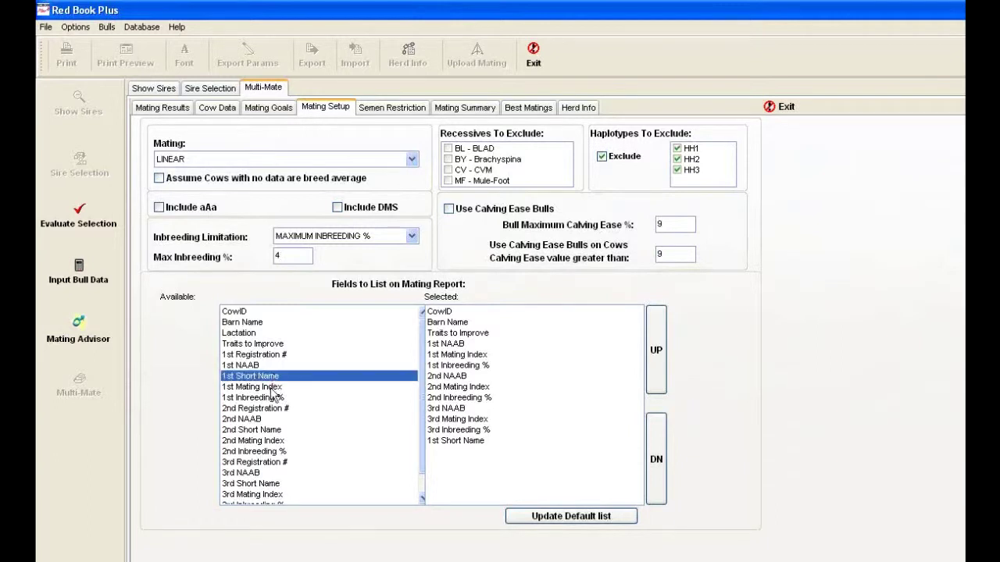
double_click(267, 430)
click(268, 484)
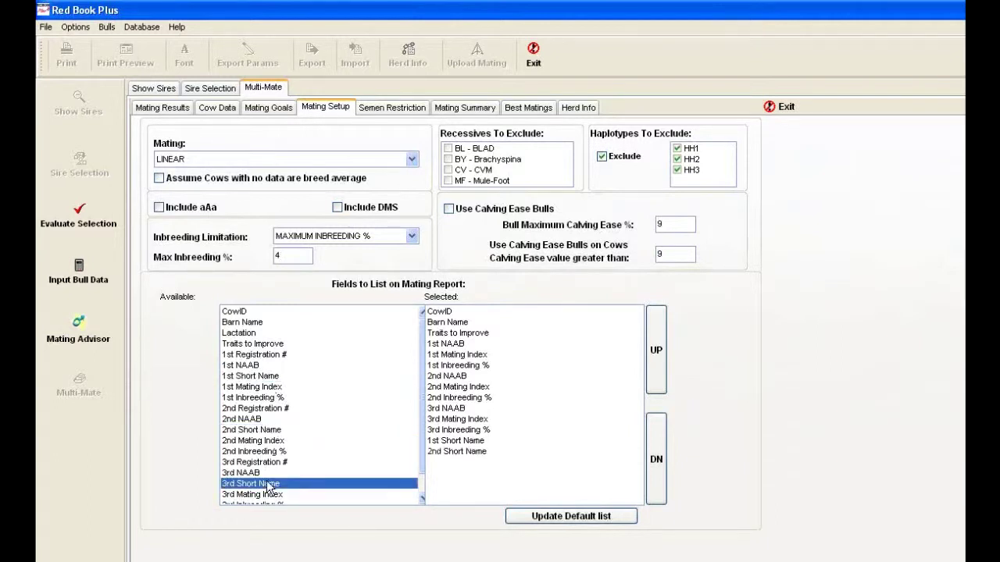
double_click(267, 485)
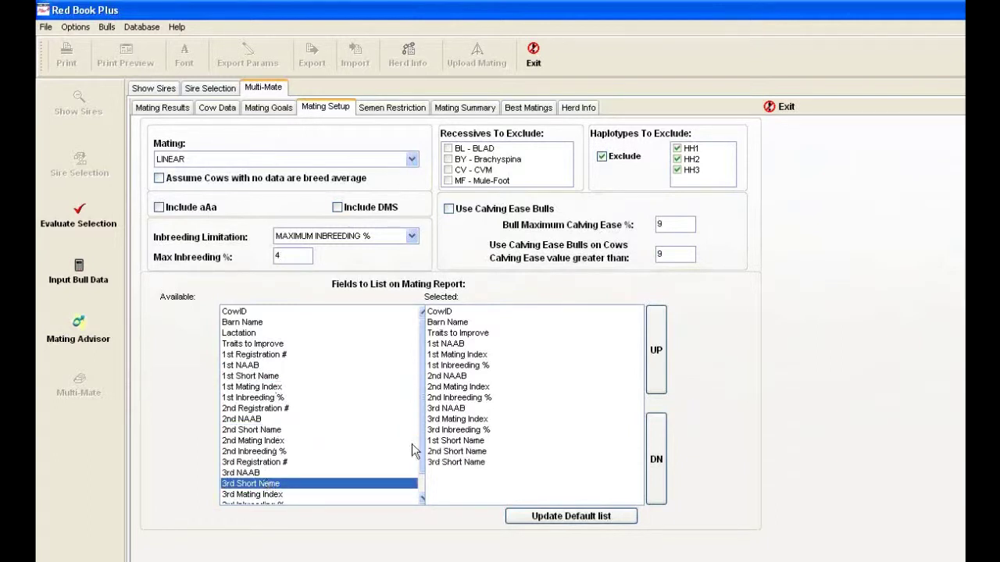
Step: Move 1st Short Name up in the selected report fields to sit between 1st Mating Index and 1st Inbreeding %
click(495, 429)
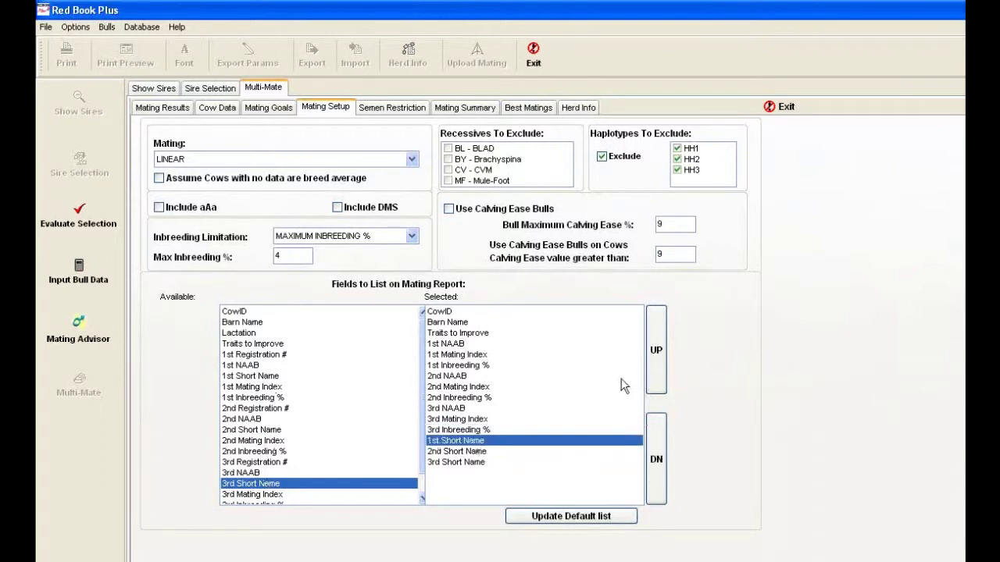
click(649, 356)
click(649, 357)
click(648, 357)
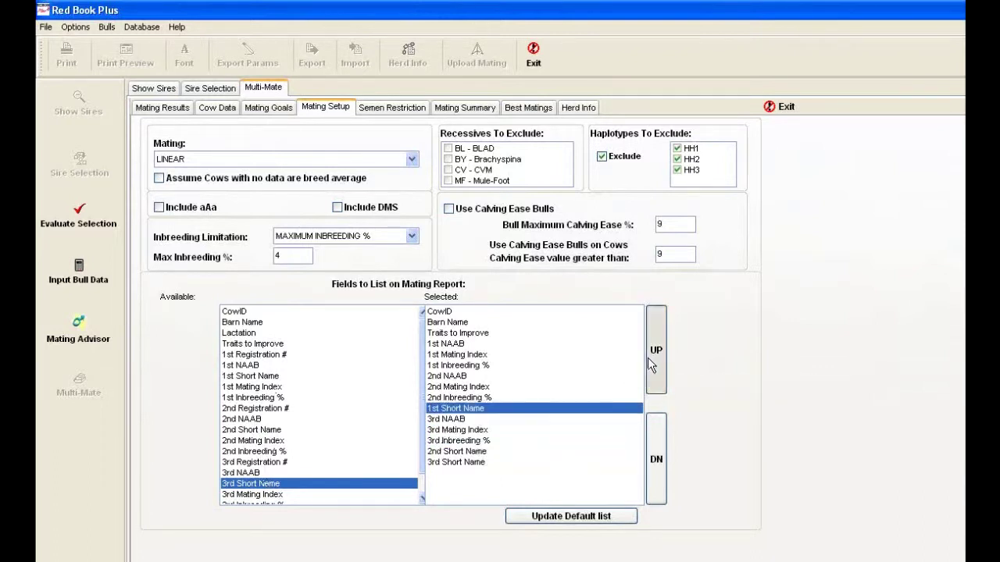
click(648, 358)
click(647, 359)
click(646, 360)
click(648, 361)
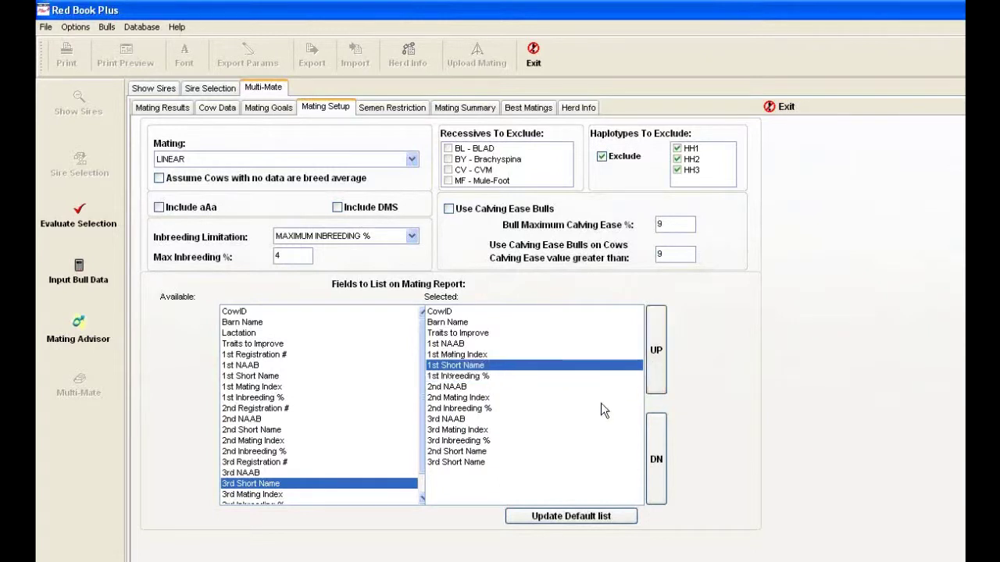
Step: Move 2nd Short Name up in the selected report fields to sit directly below 2nd NAAB
click(437, 453)
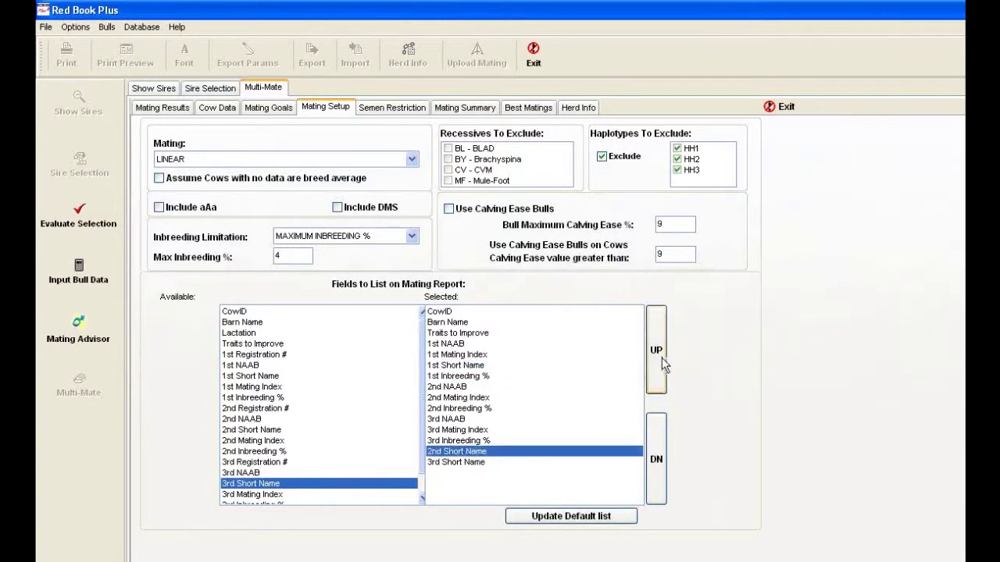
click(661, 358)
click(661, 357)
click(661, 359)
click(661, 359)
click(660, 358)
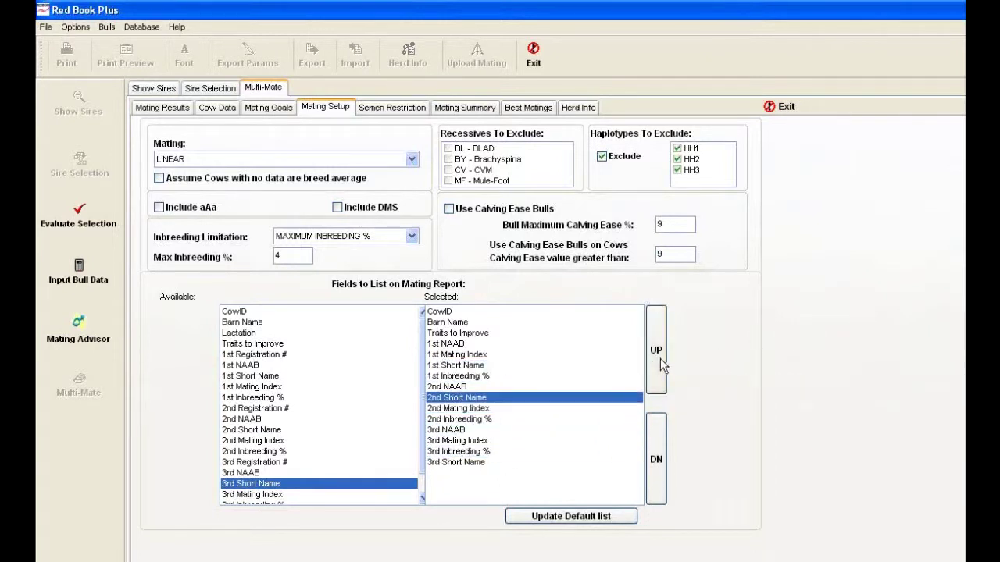
Step: Move 3rd Short Name up in the selected report fields to sit directly above 3rd NAAB
click(448, 462)
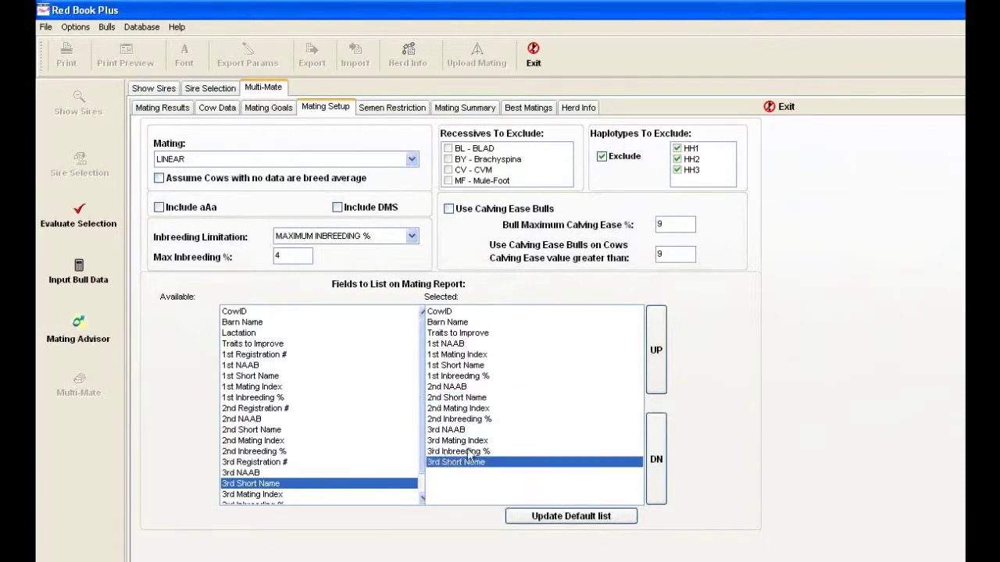
click(656, 349)
click(655, 349)
click(656, 349)
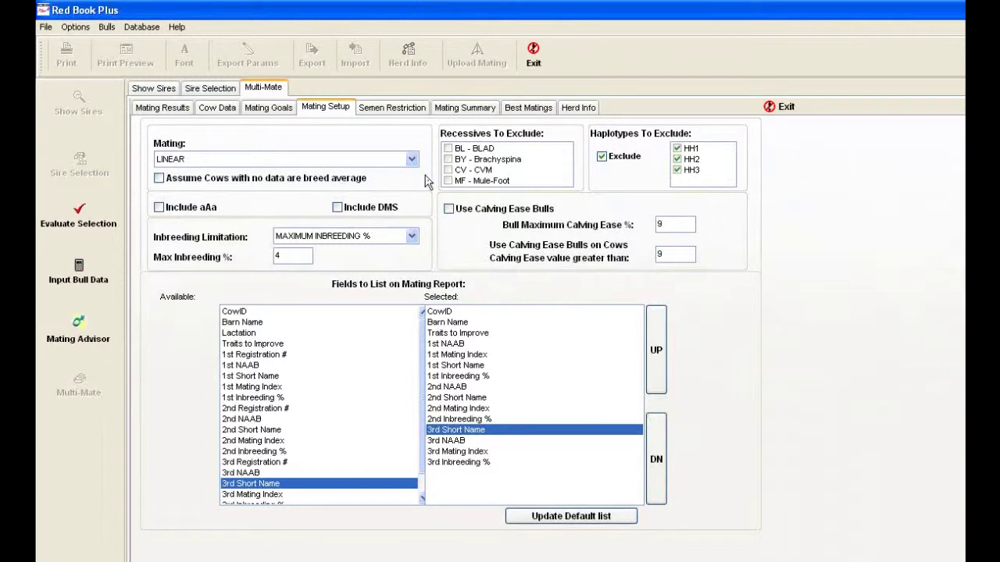
Step: Clear all existing criteria from the sire selection
click(409, 109)
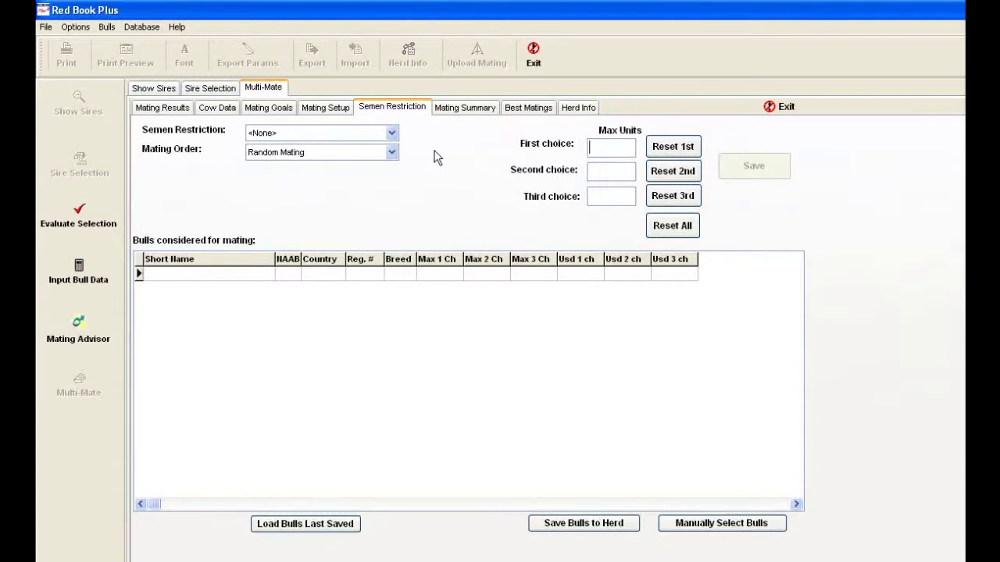
click(226, 91)
click(178, 108)
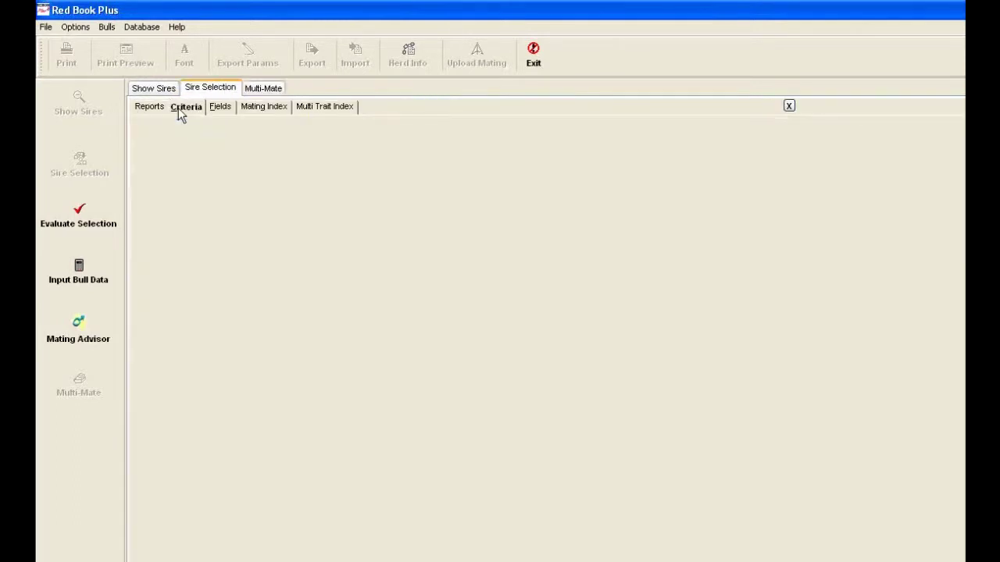
click(403, 492)
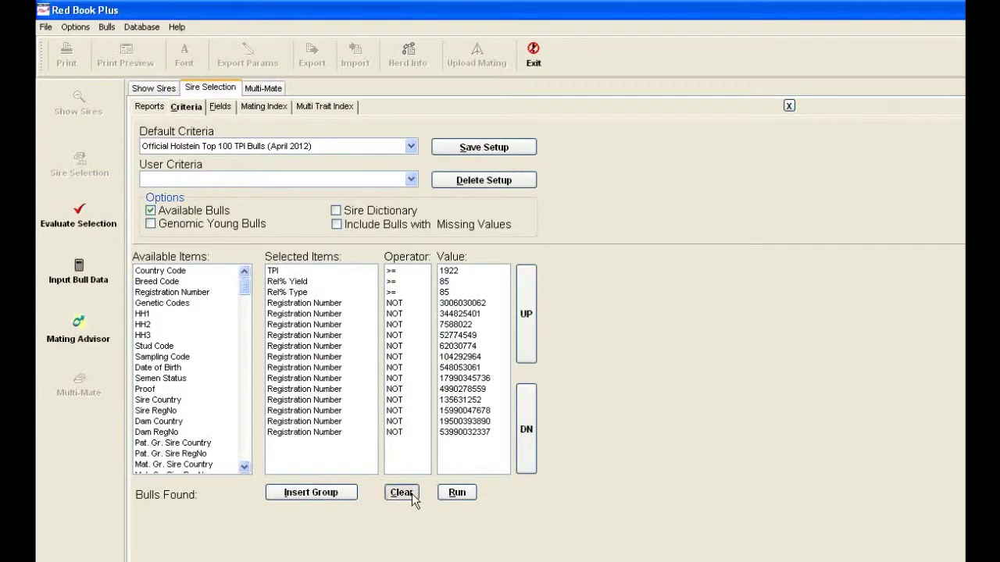
Step: Add TPI as a sire selection criterion with a value of at least 2200
scroll(244, 301, down, 8)
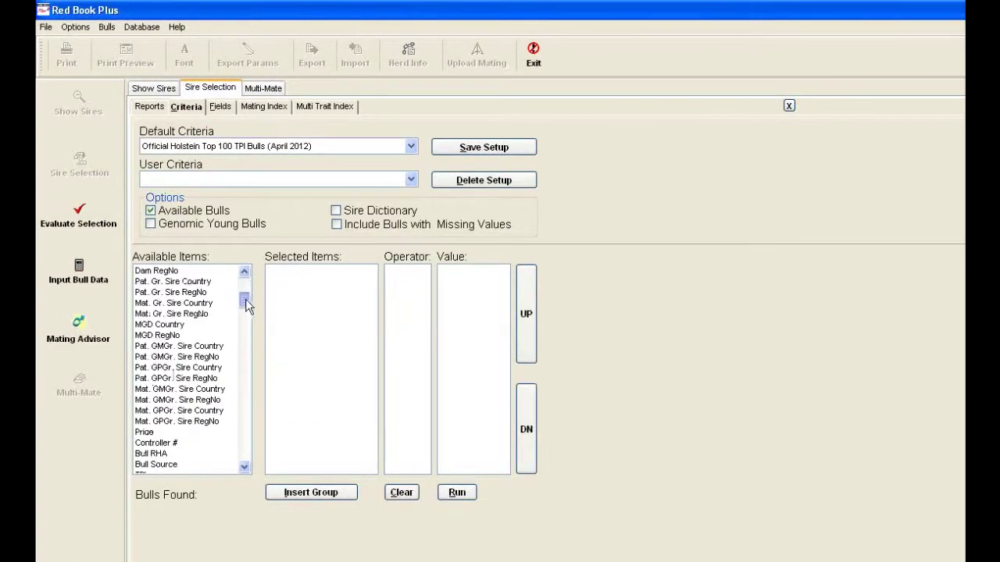
double_click(177, 379)
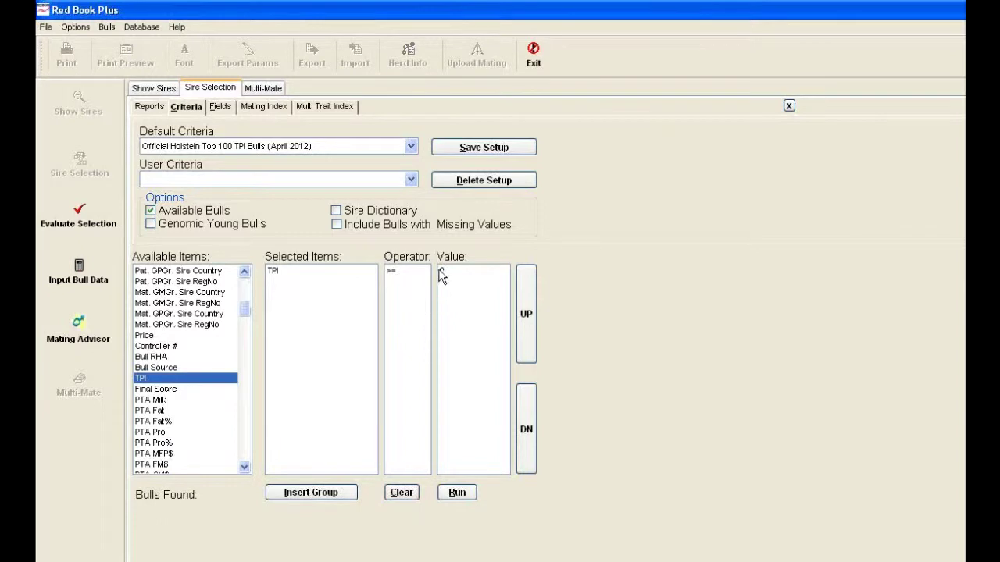
click(441, 271)
double_click(441, 271)
text(2200)
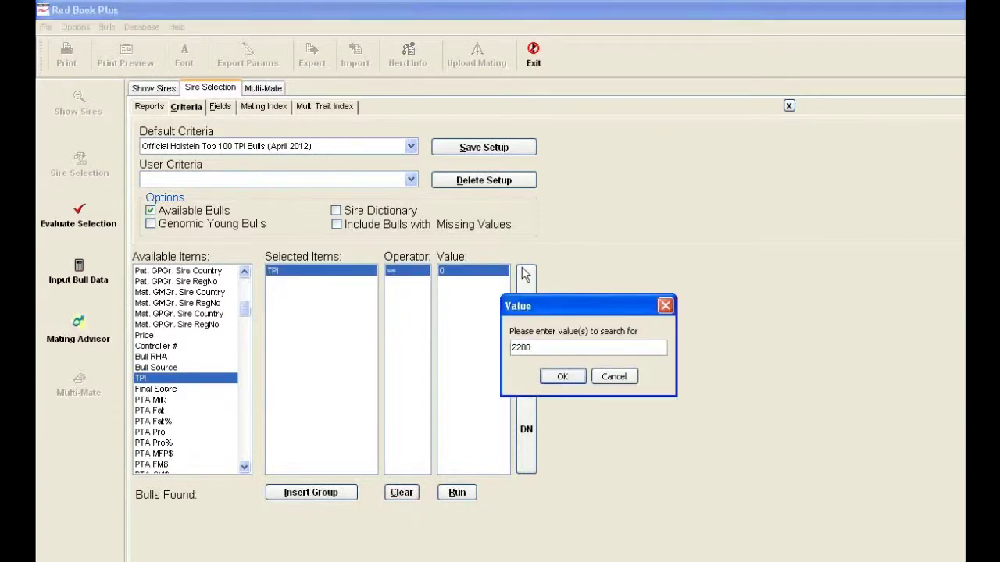
key(Return)
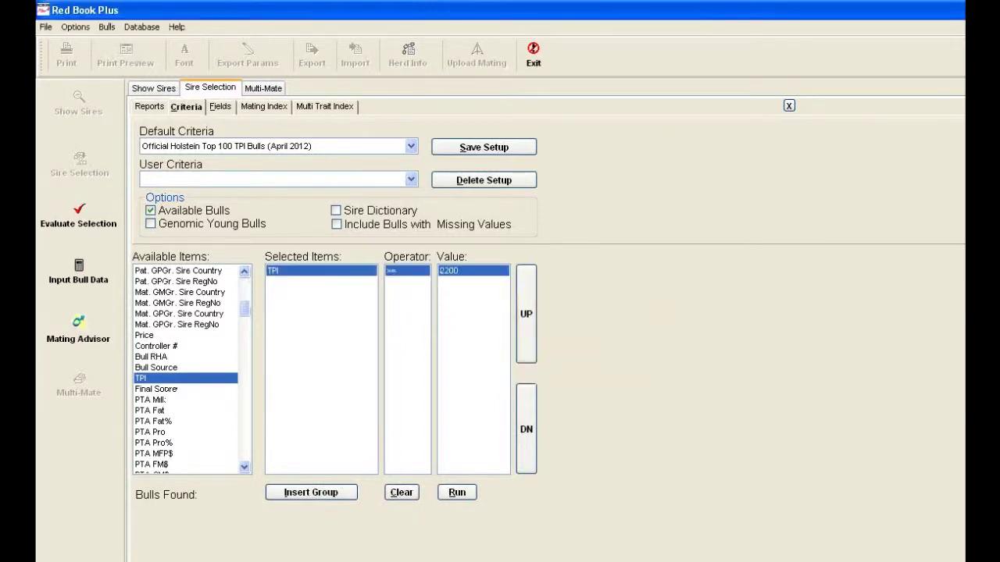
Step: Run the sire selection and bring the resulting bulls into the Multi-Mate semen restriction list
click(456, 493)
click(142, 109)
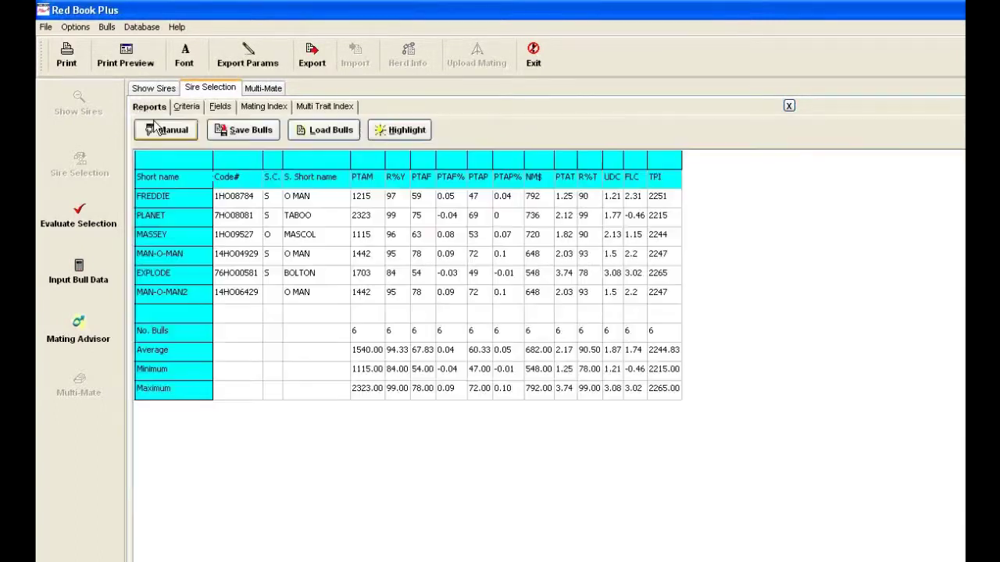
click(263, 89)
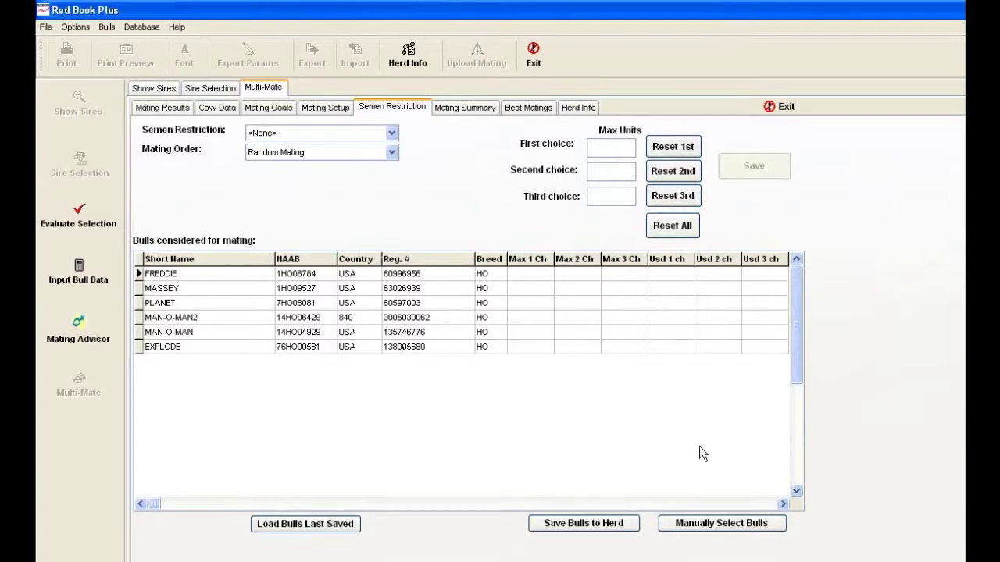
Step: Add the genomic young bull CLARK / 1HO10059 to the manually selected sires
click(725, 525)
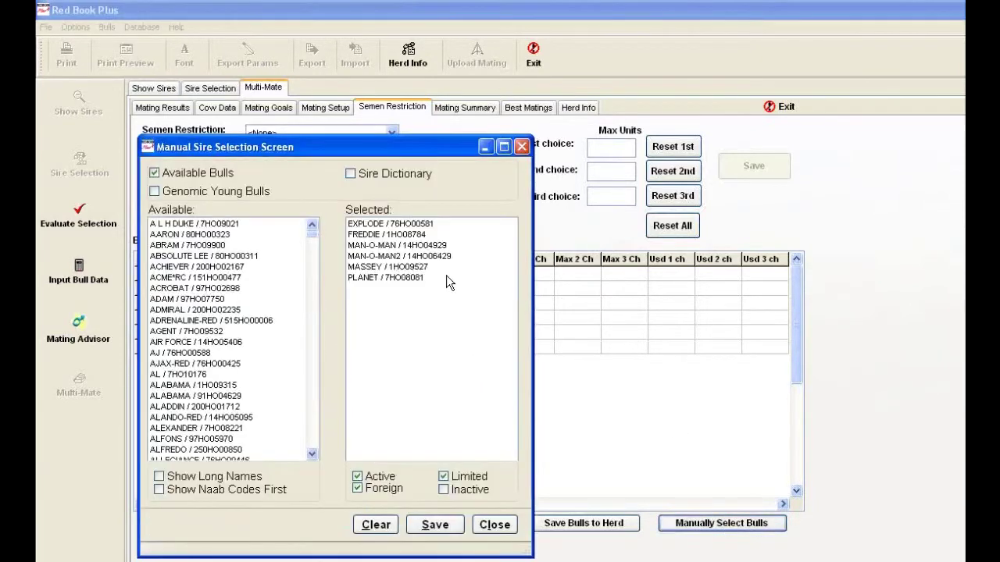
double_click(438, 246)
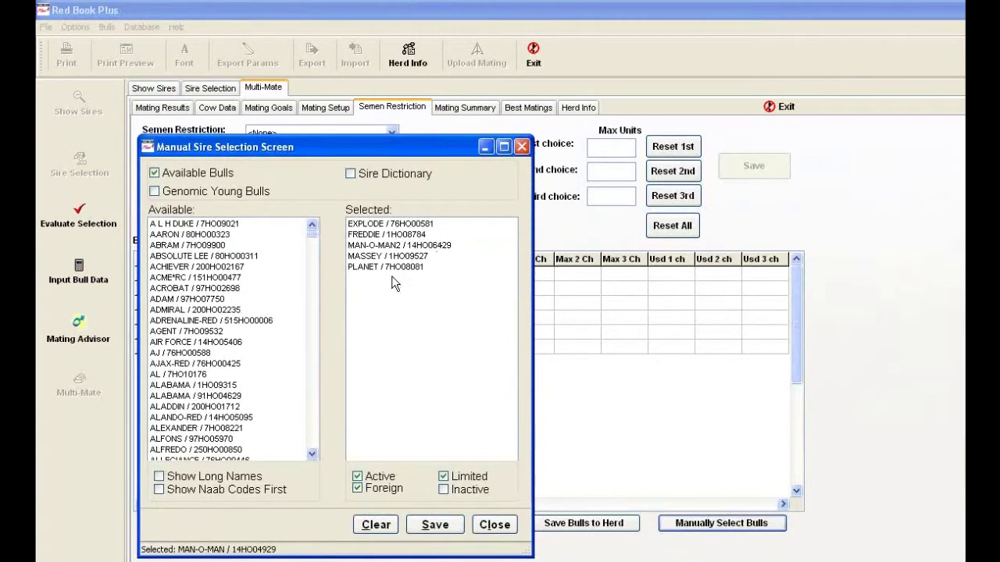
click(225, 310)
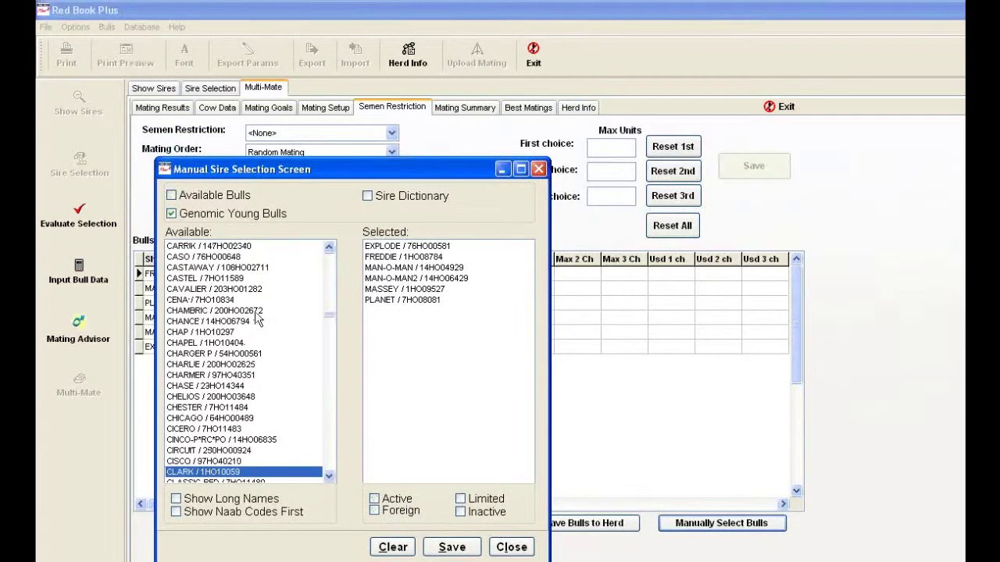
double_click(276, 472)
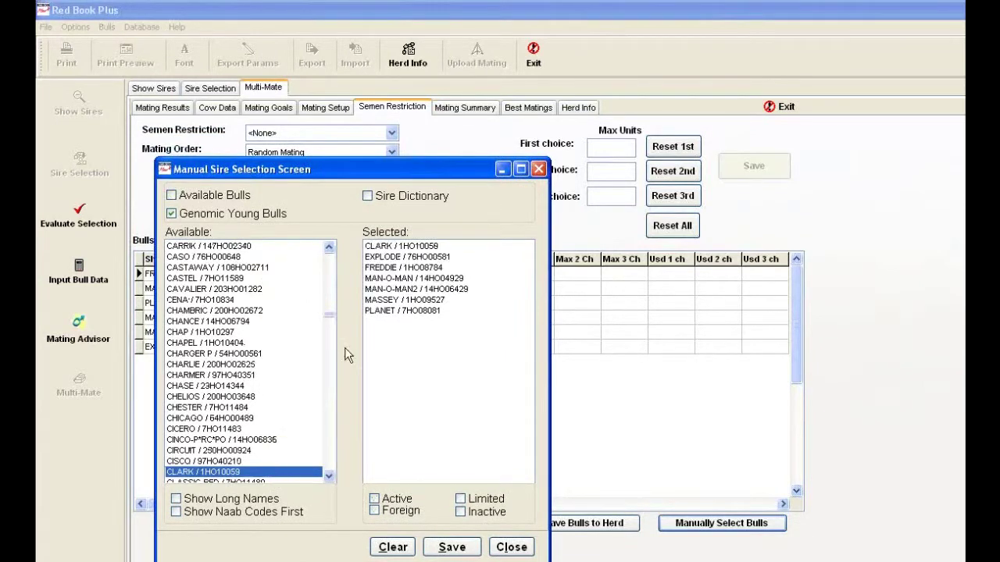
Step: Remove MAN-O-MAN / 14HO04929 from the manually selected sires and save the selection
double_click(409, 279)
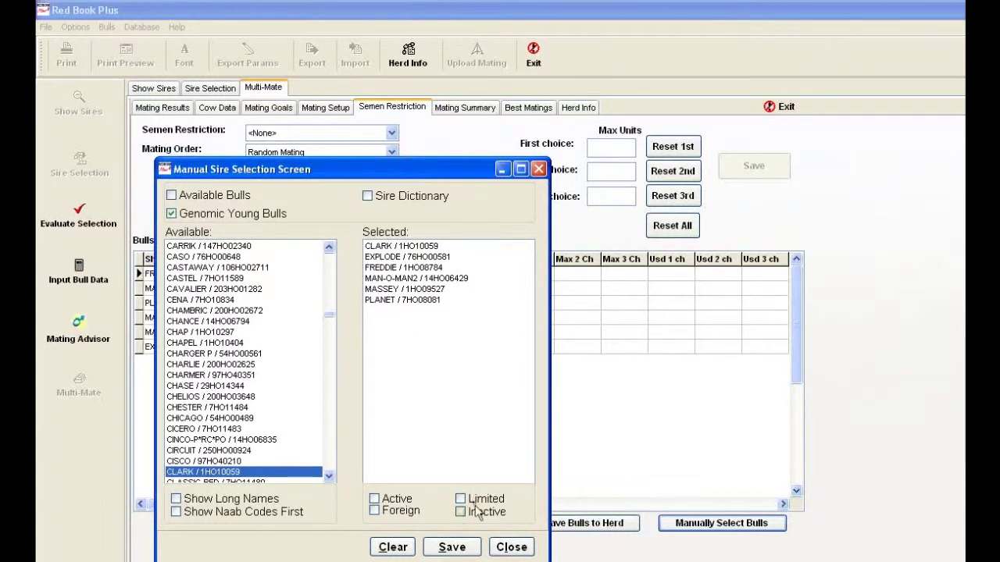
click(452, 547)
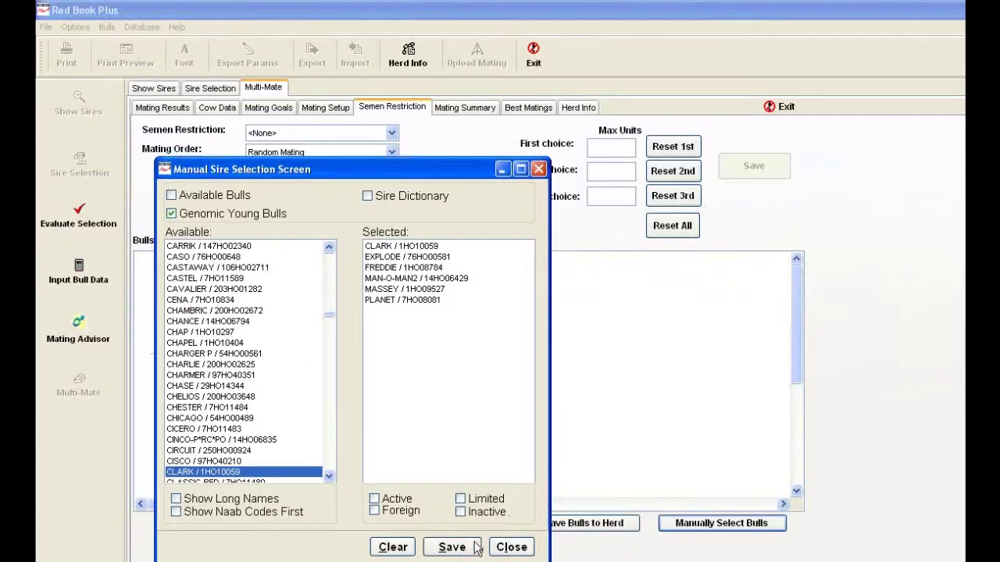
click(511, 547)
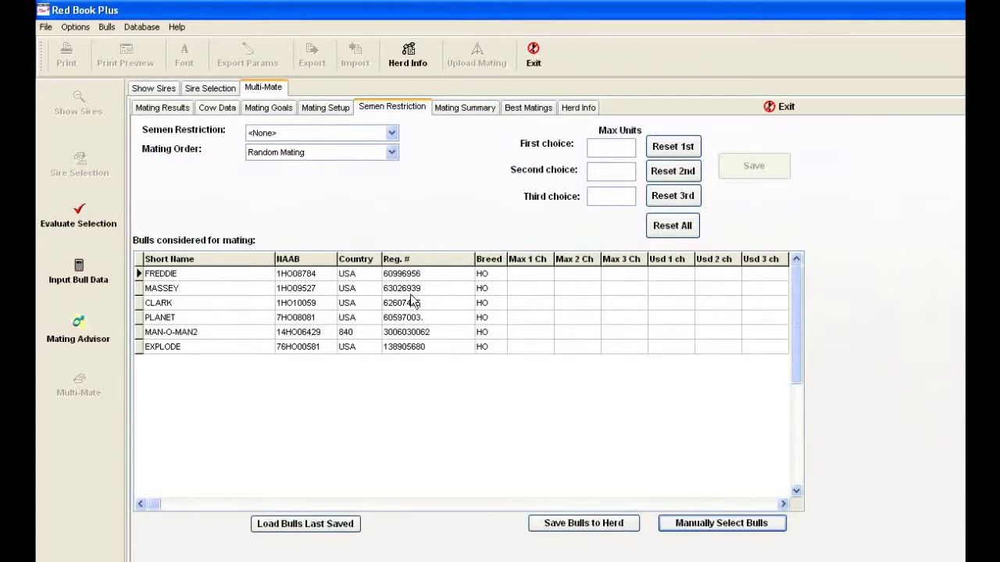
Step: Restrict semen for All Mating Choices with maximum units of 15, 25 and 25 on all bulls, keeping the Random Mating order
click(393, 133)
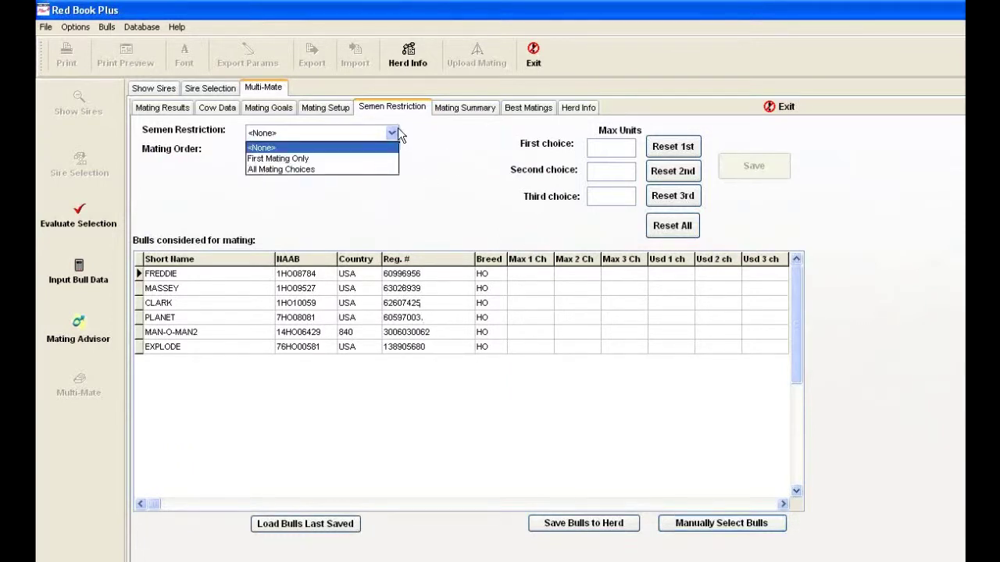
click(383, 169)
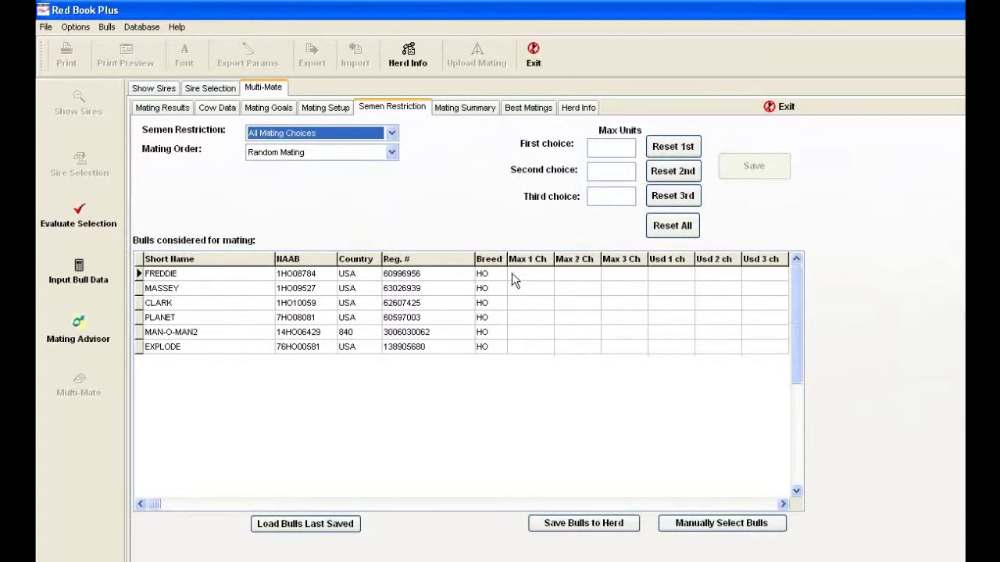
drag(511, 273, 524, 345)
click(608, 150)
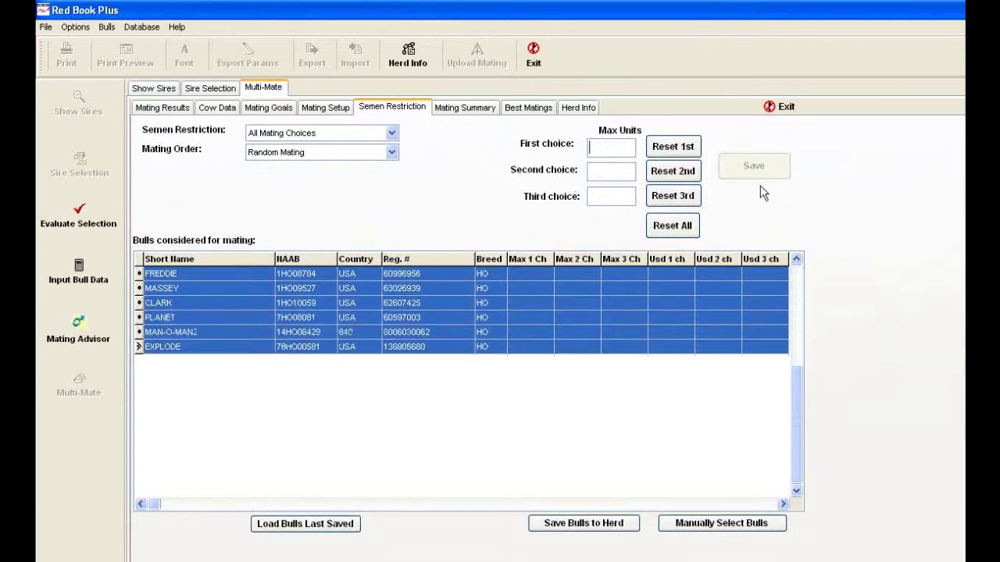
text(15)
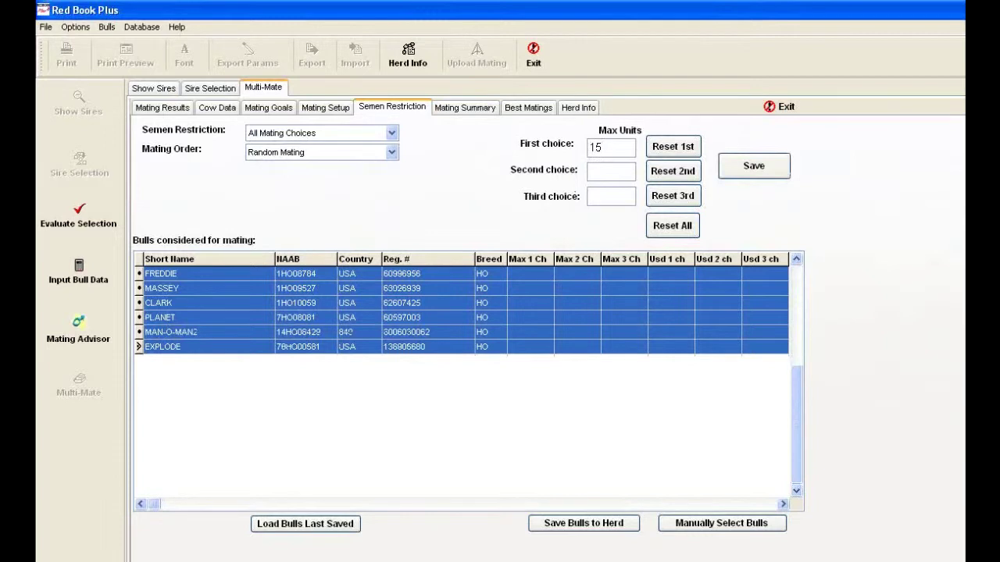
key(Tab)
text(2525)
click(757, 175)
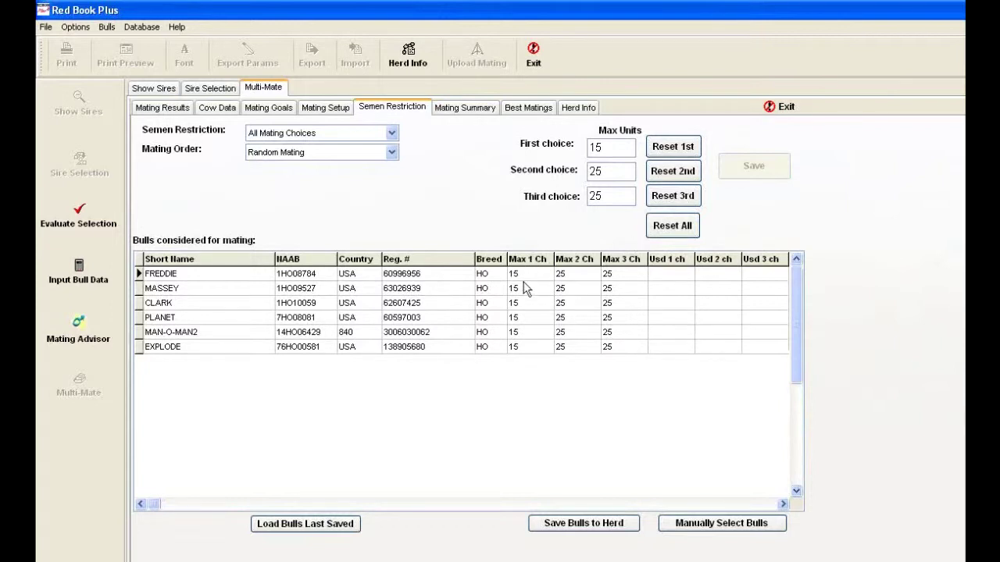
click(392, 153)
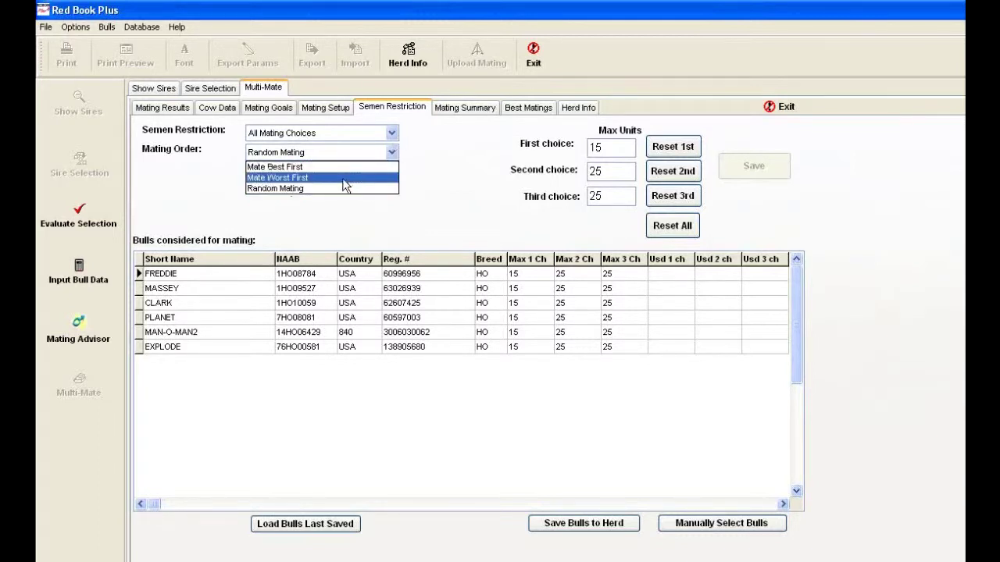
click(433, 185)
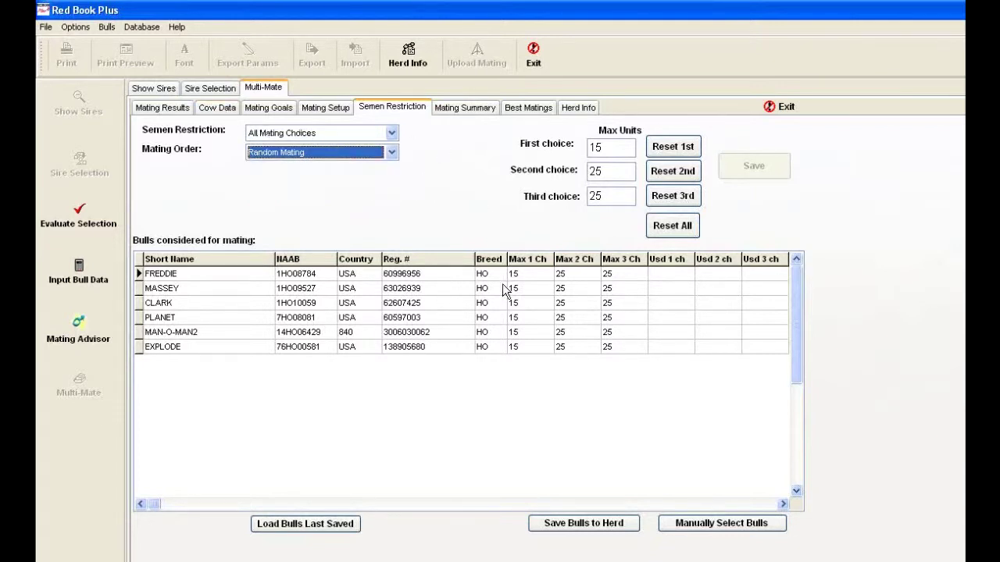
Step: Start the mating run and process the first two cows, 740 and 607, individually
click(179, 111)
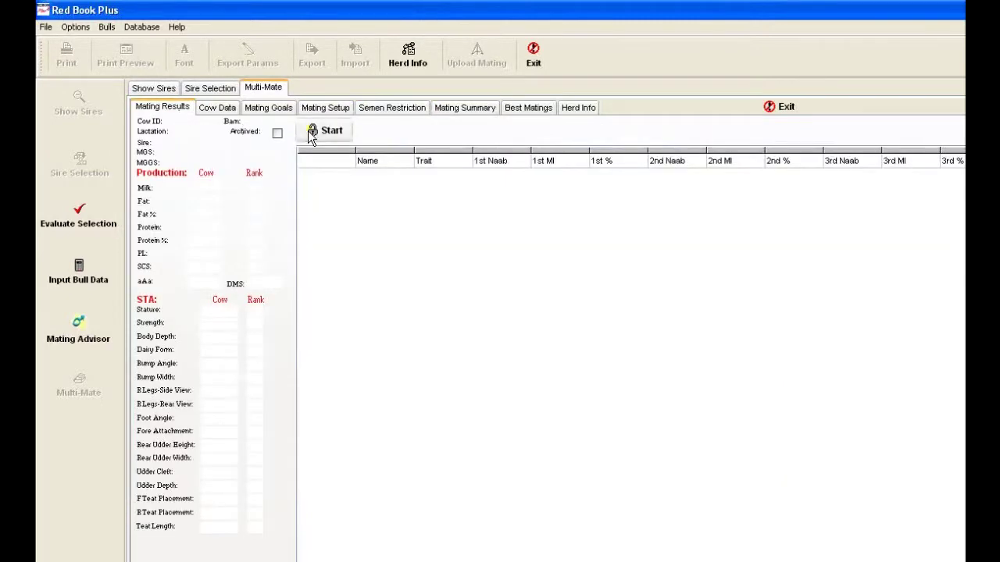
click(324, 131)
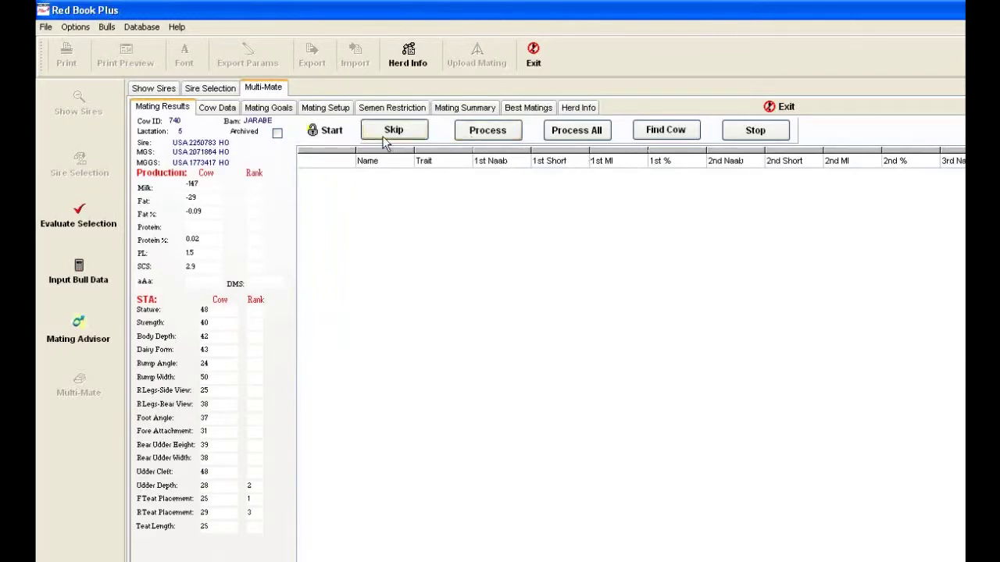
click(489, 133)
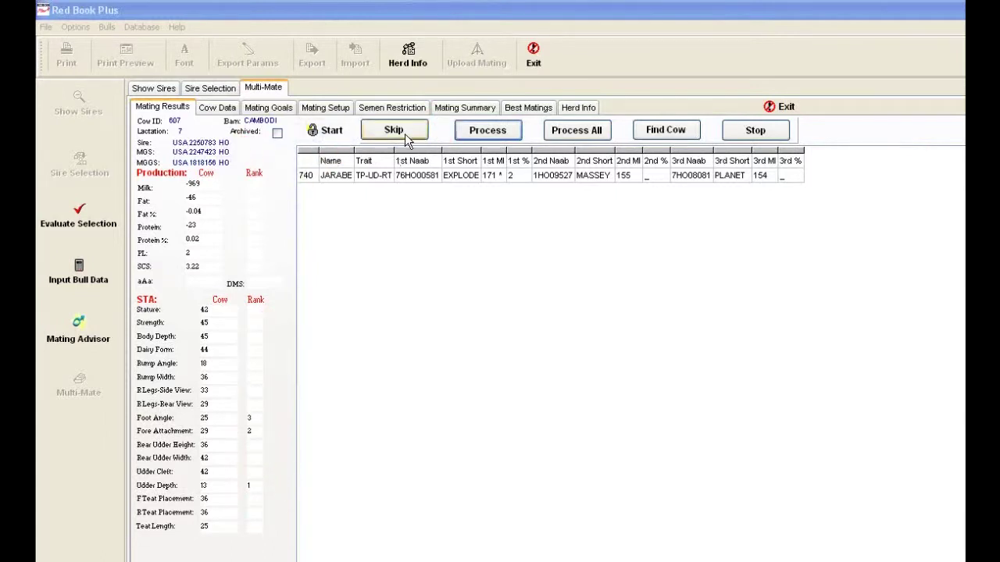
click(488, 129)
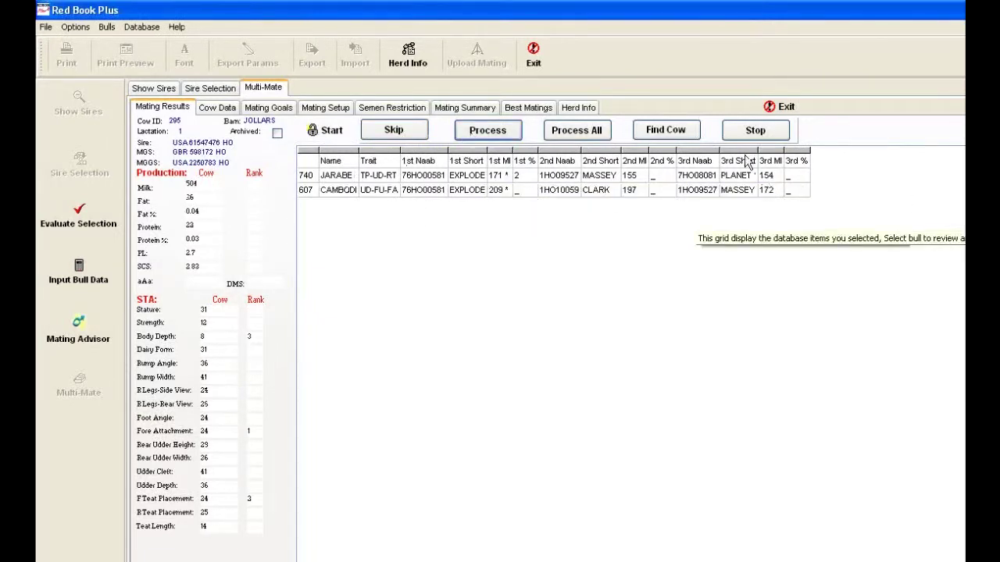
Step: Find the cow with ID 38 and process her mating
click(690, 135)
text(38)
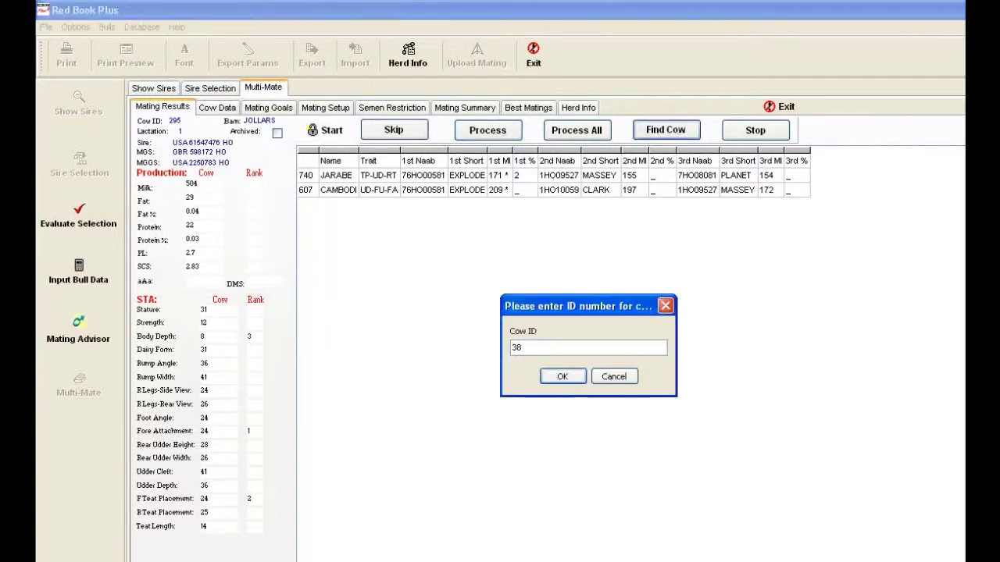
key(Return)
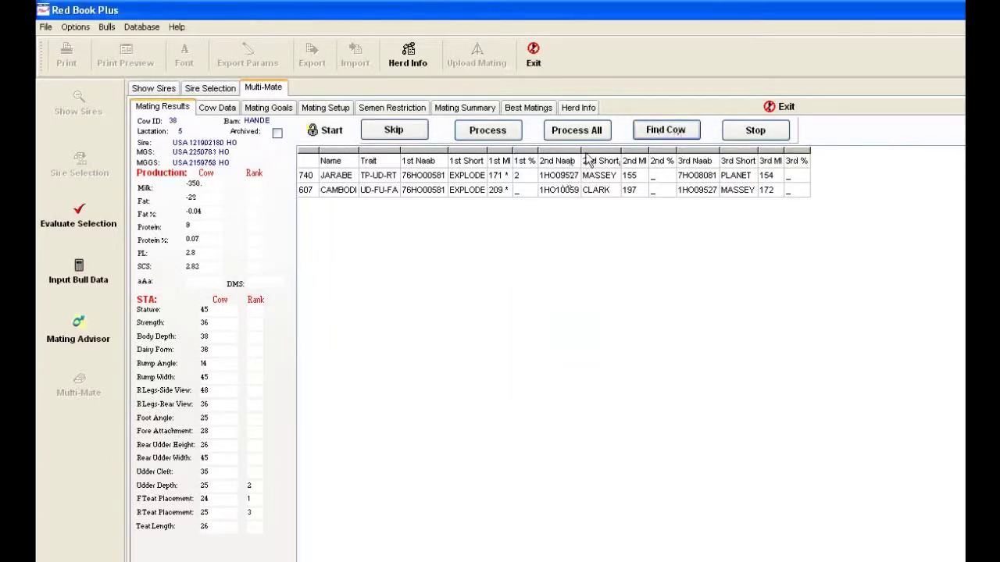
click(492, 133)
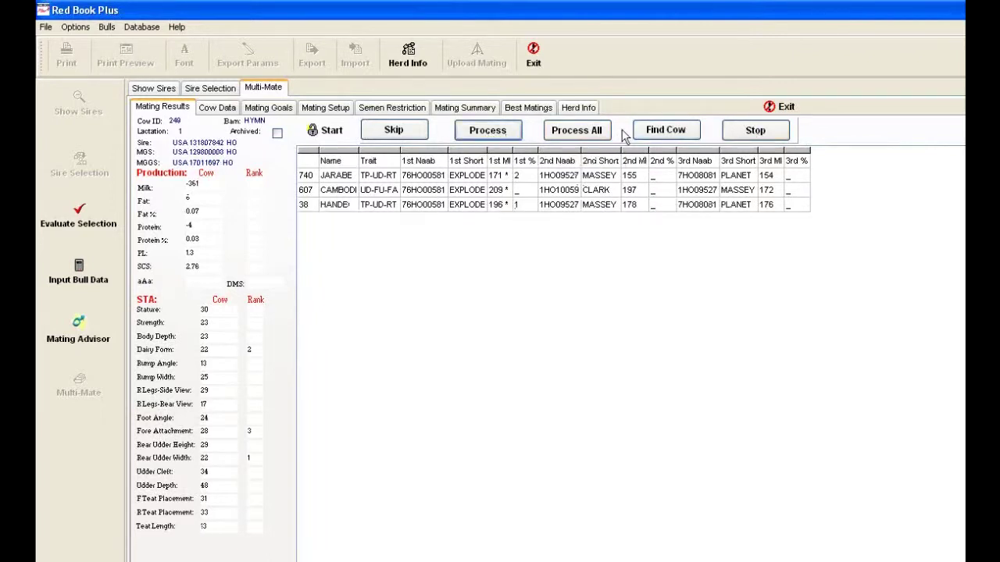
Step: Process the matings of all remaining cows and sort the mating results by cow ID and finally by name
click(586, 132)
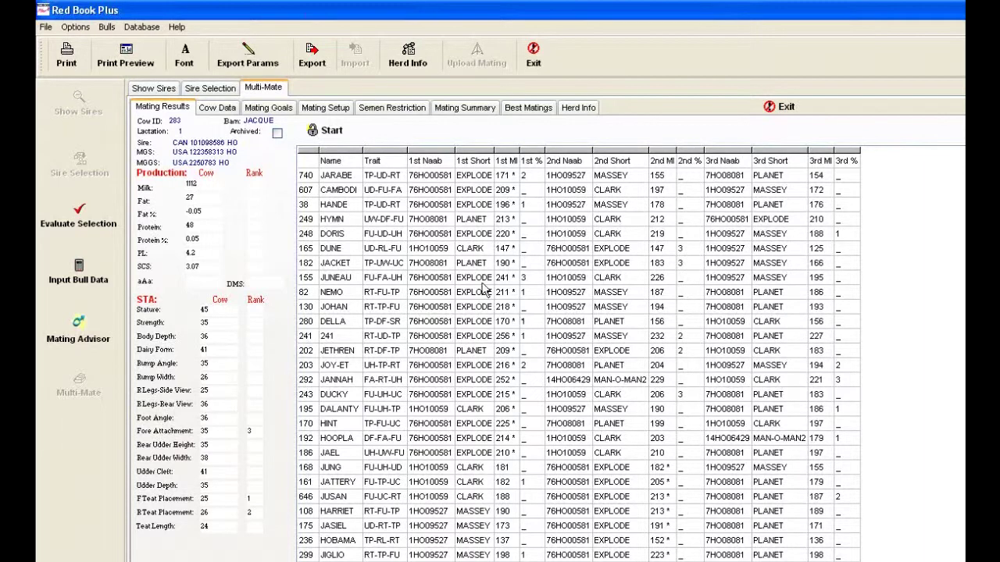
click(307, 161)
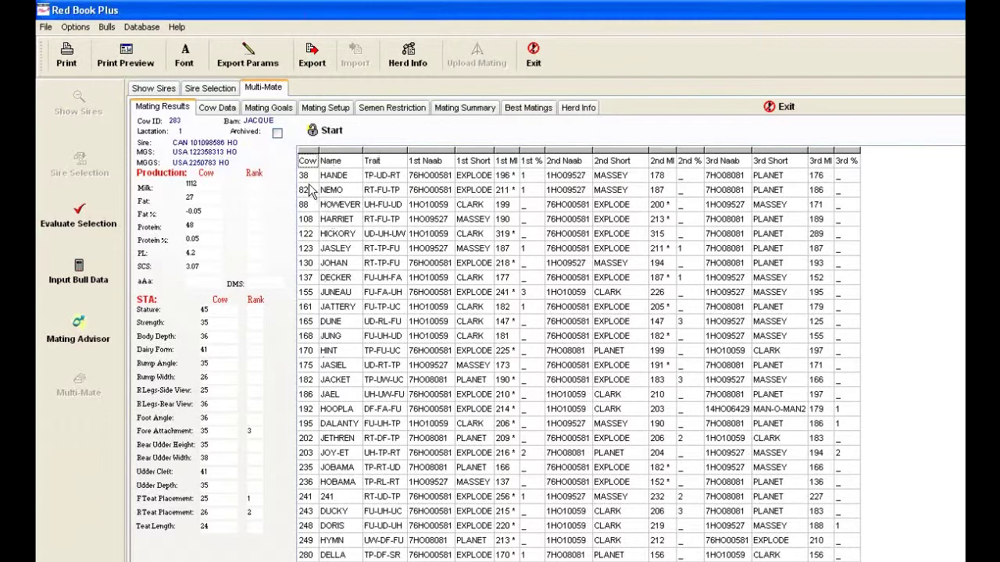
click(345, 164)
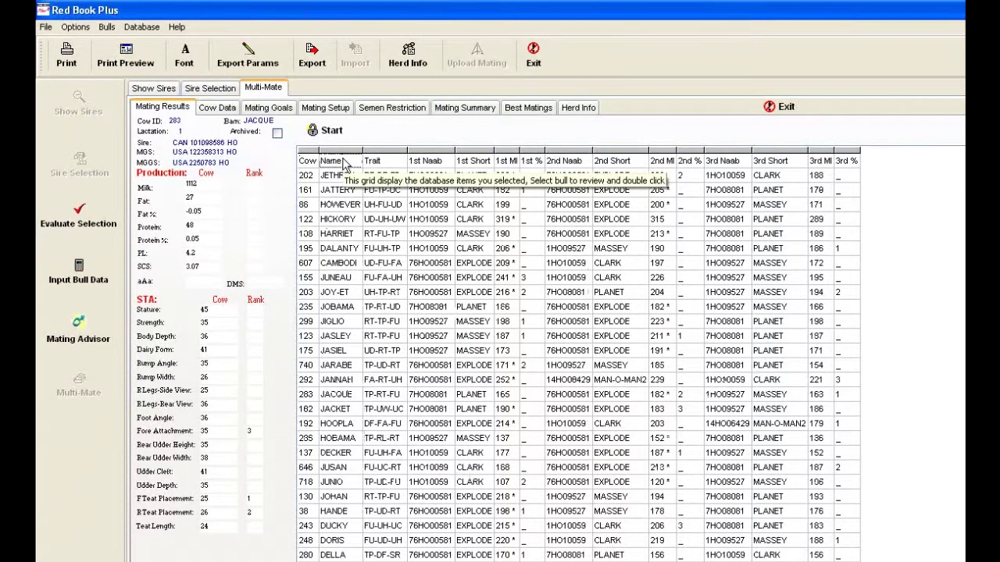
Step: Sort the mating results by name and review the traits summary and semen order alongside the semen restriction usage per bull
click(348, 162)
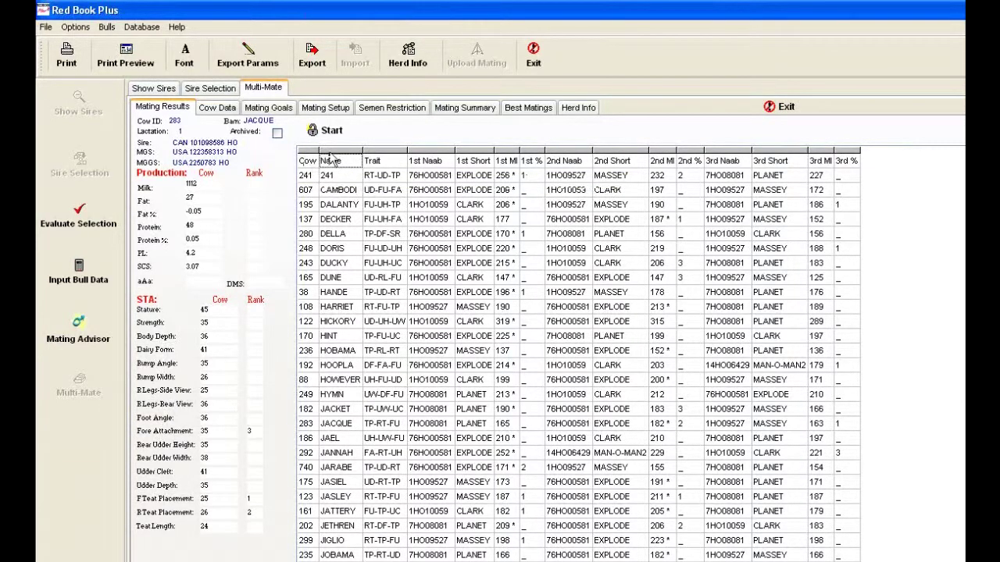
click(448, 110)
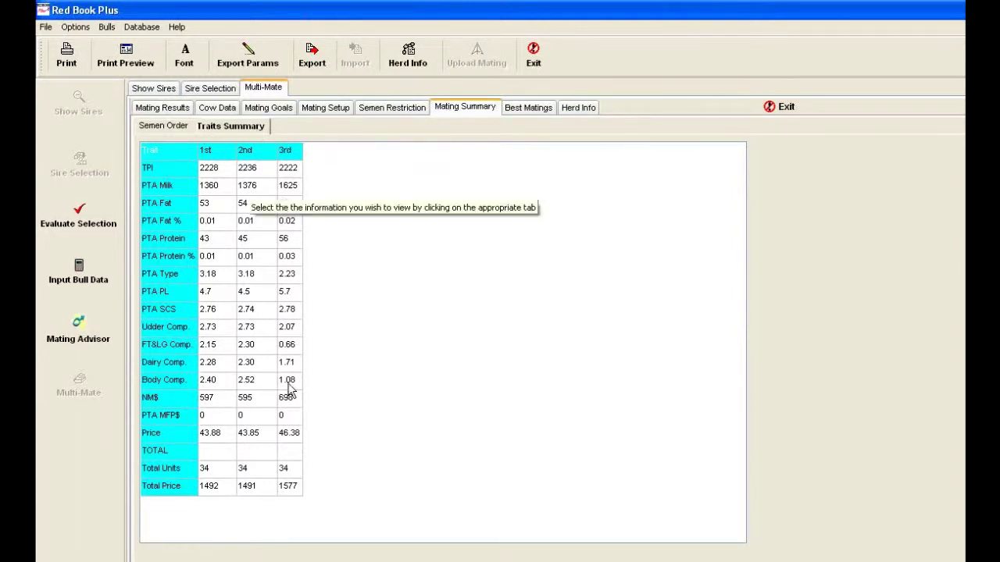
click(164, 126)
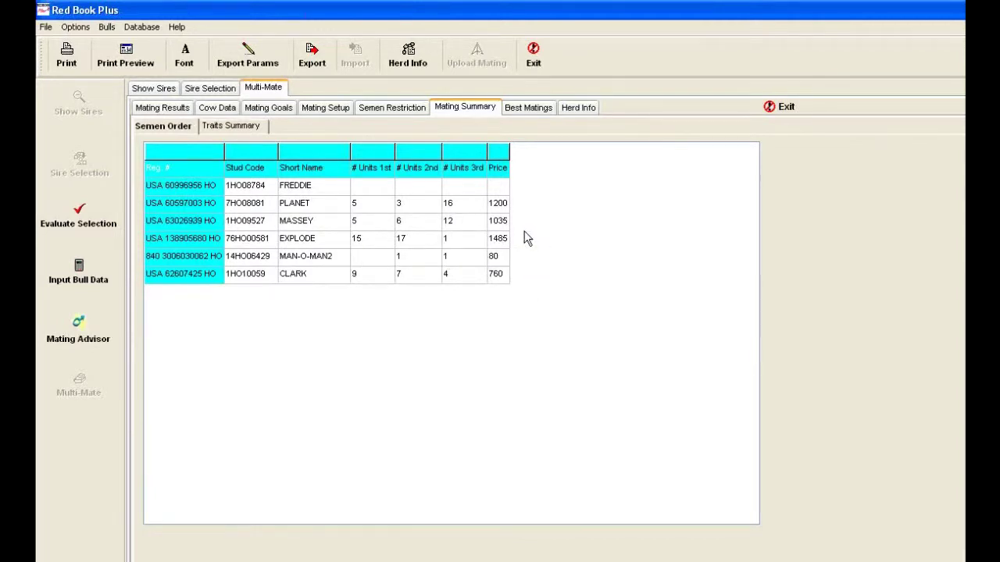
click(395, 109)
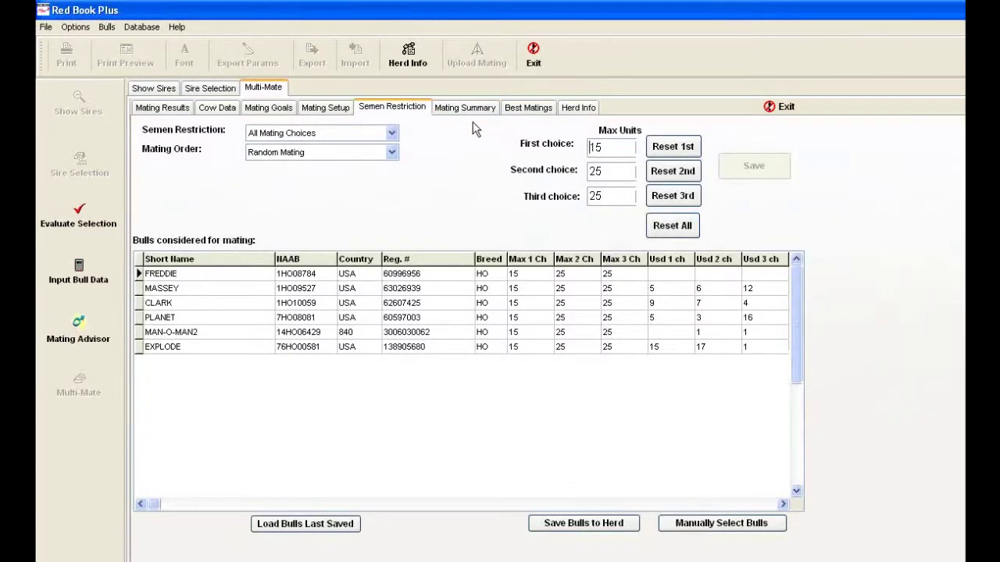
click(468, 109)
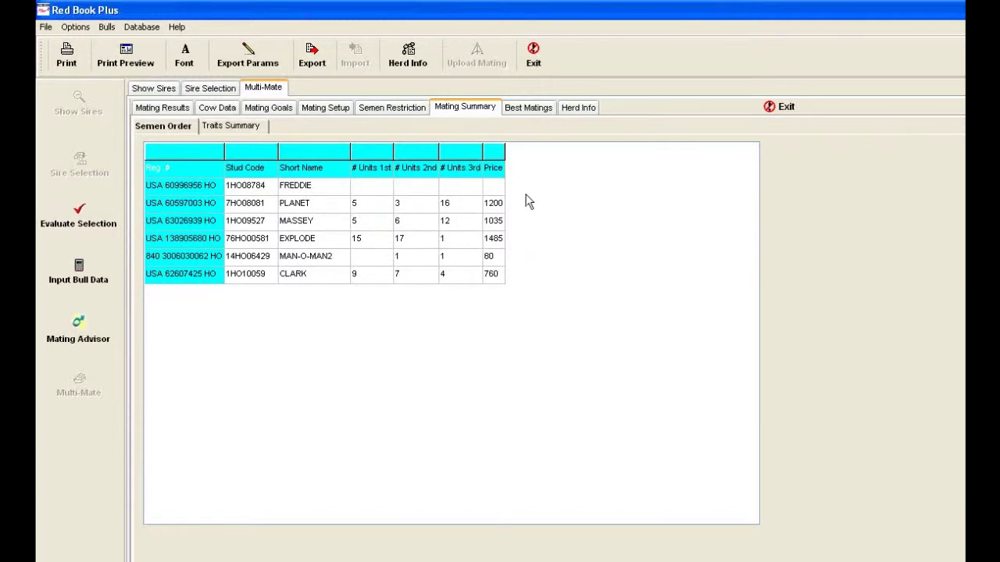
Step: Set the linear goal defaults to BREED AVERAGE and the linear weight defaults to EQUAL in the mating goals
click(277, 114)
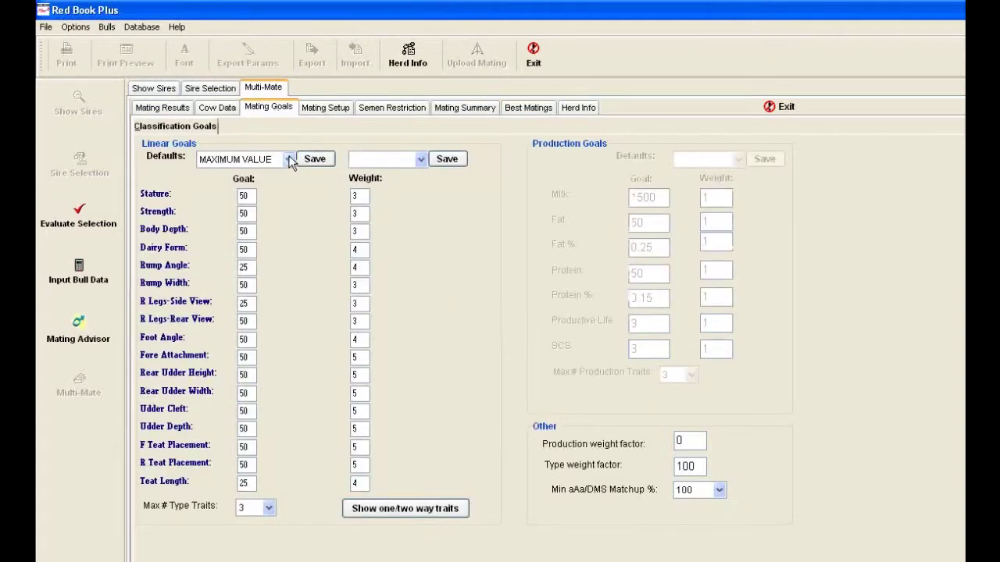
click(289, 159)
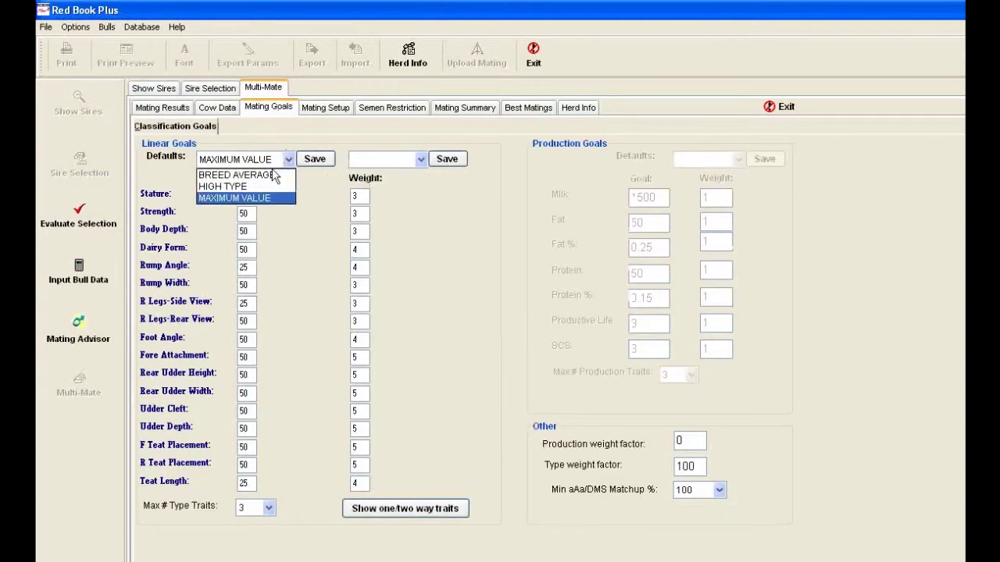
click(272, 176)
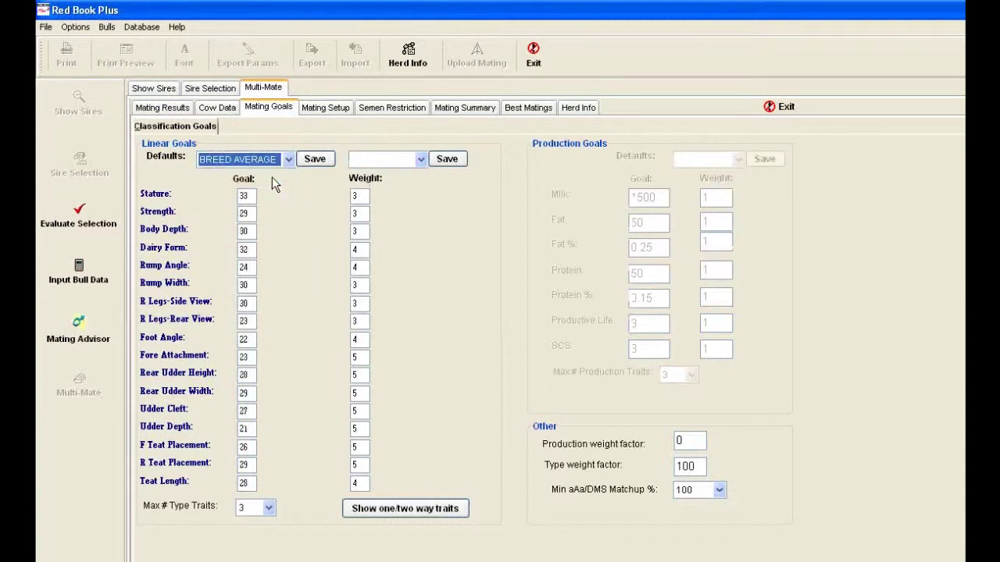
click(420, 159)
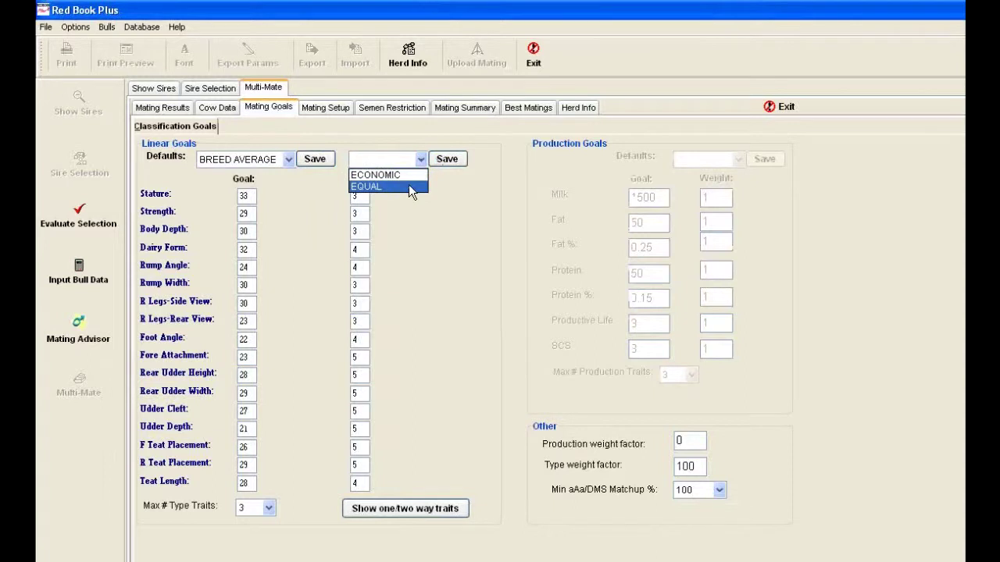
click(404, 187)
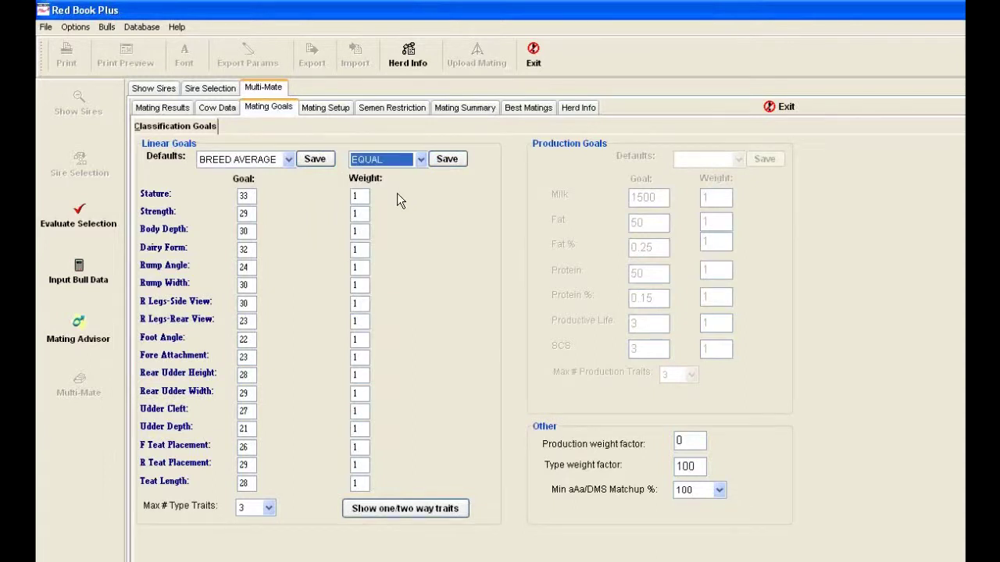
Step: Set the production weight factor to 40 and change the mating type in the mating setup to GENETIC
double_click(686, 442)
key(BackSpace)
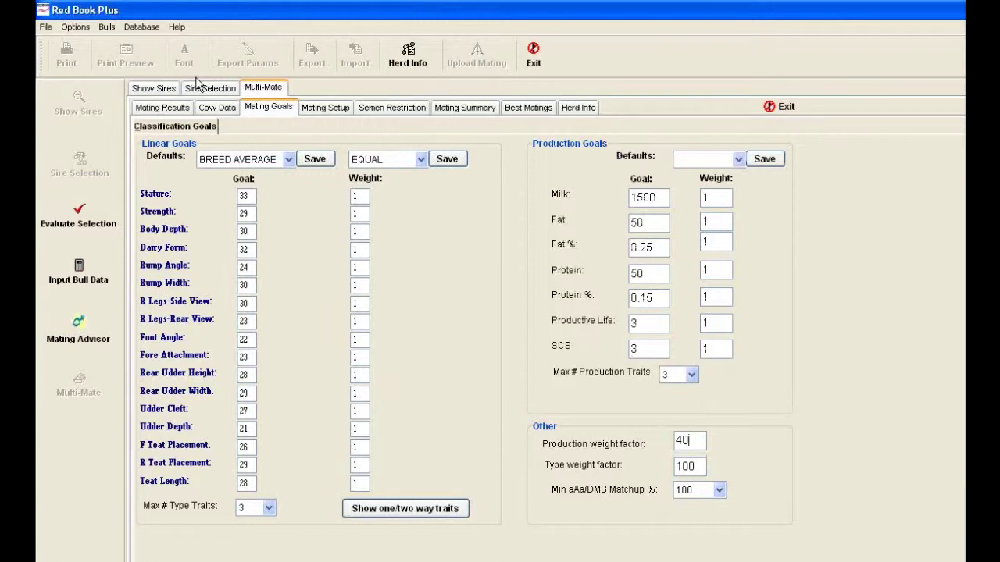
key(Tab)
click(342, 114)
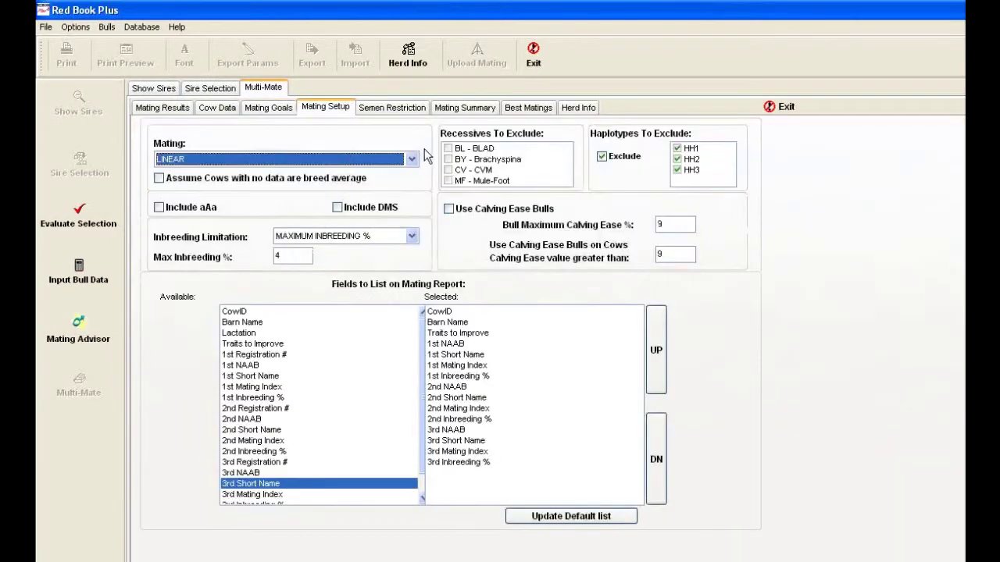
click(412, 158)
click(398, 186)
Step: Start a new mating run, process all cows at once and sort the mating results by cow ID
click(372, 108)
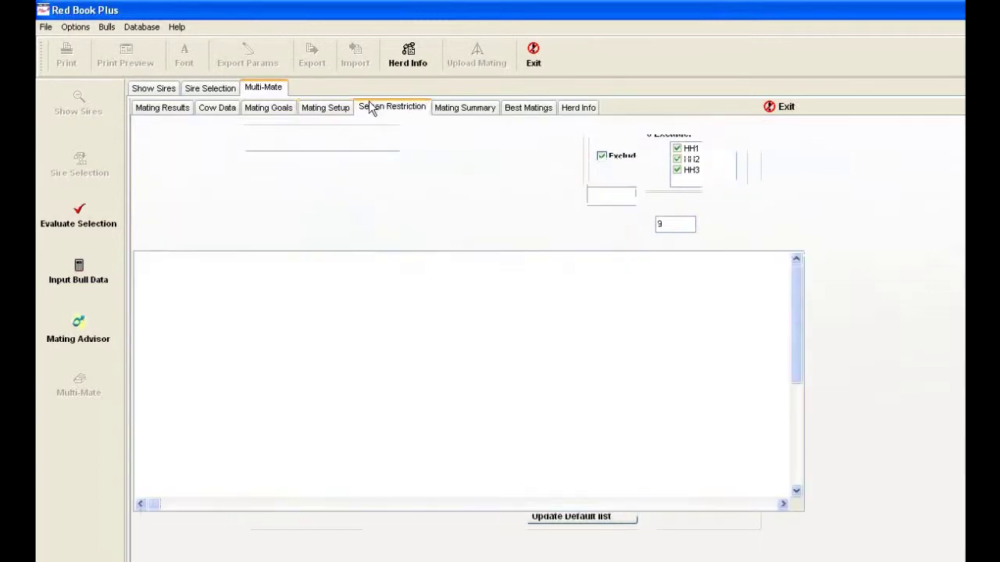
click(162, 108)
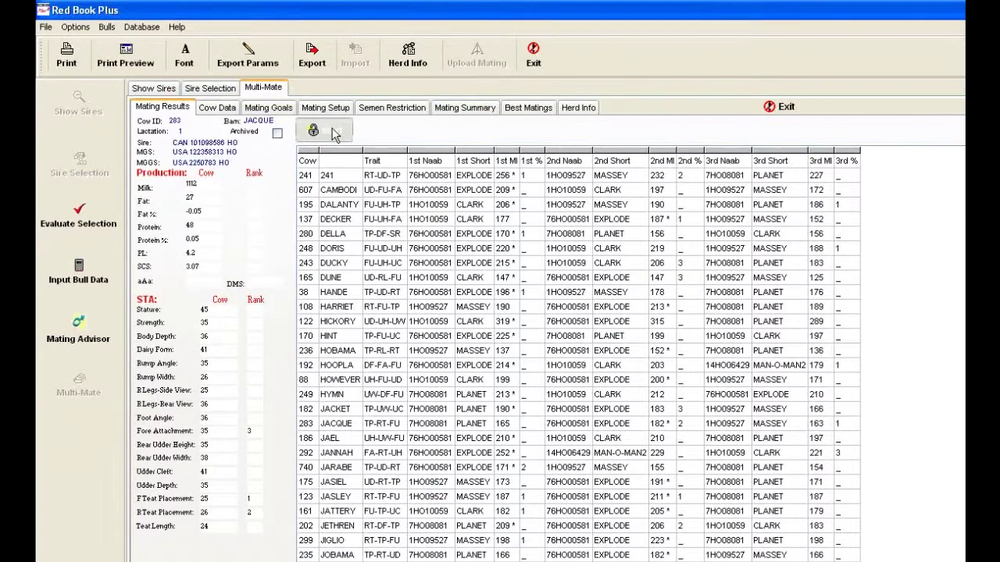
click(332, 132)
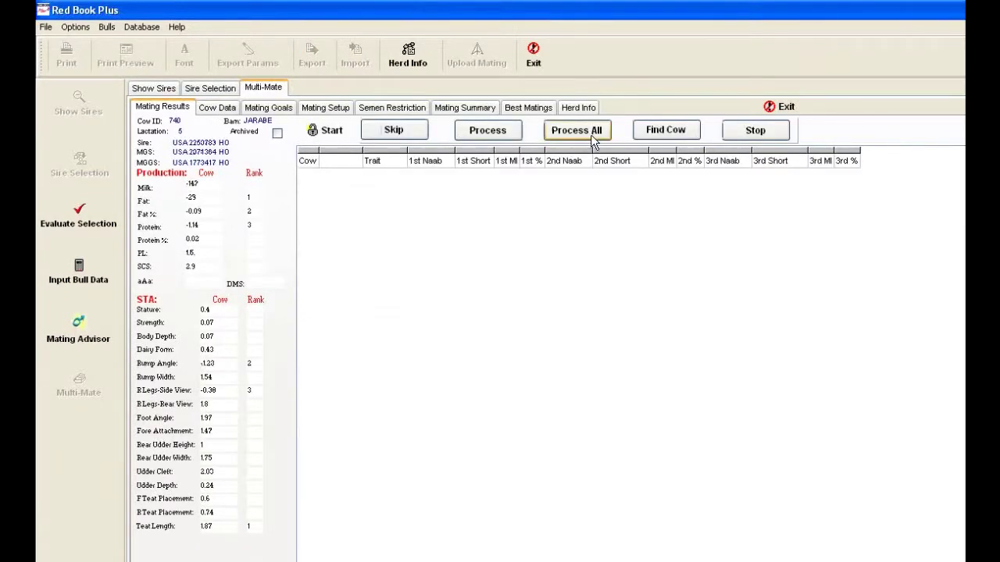
click(592, 131)
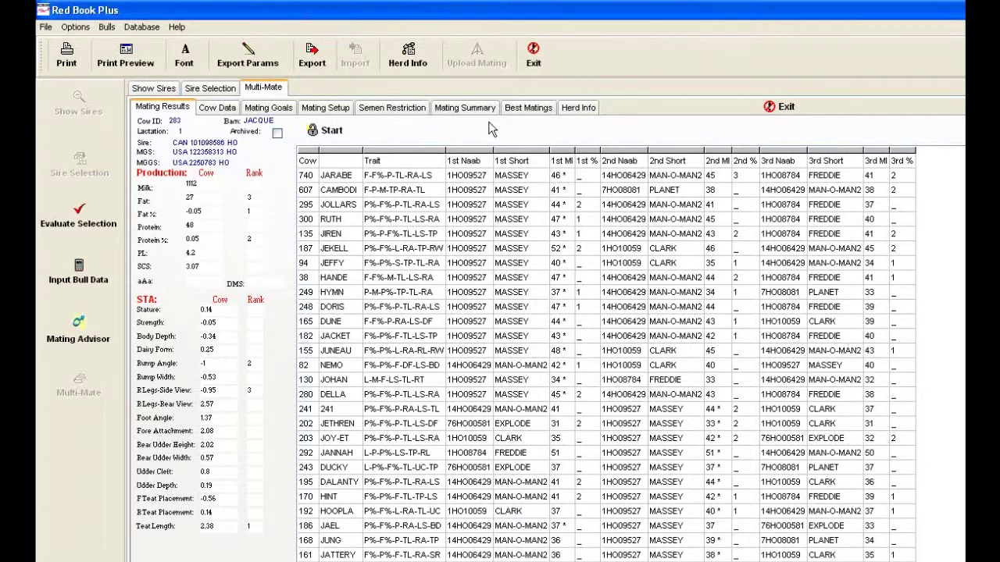
click(310, 160)
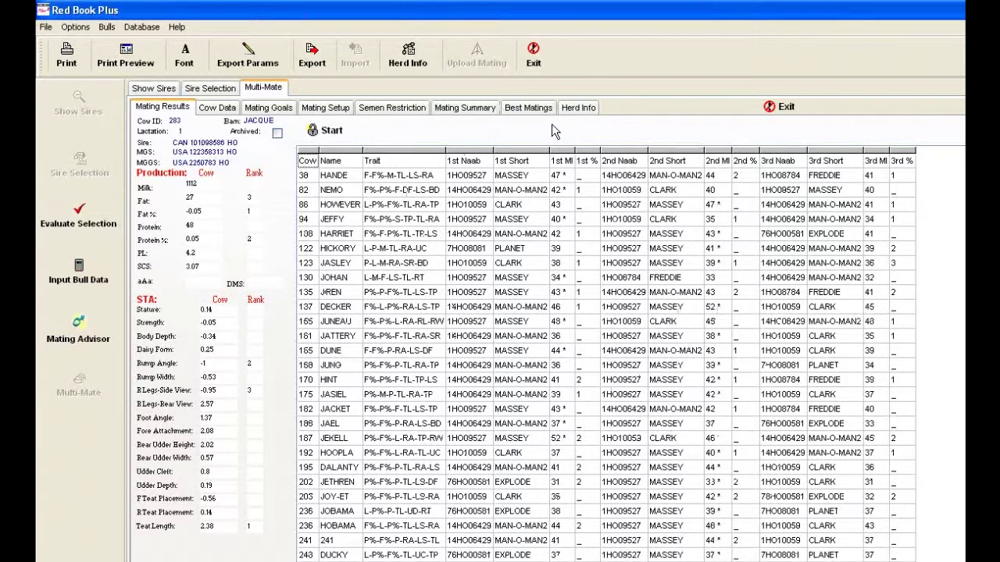
Step: Review the semen order for the genetic matings and the print preview of the mating report
click(464, 109)
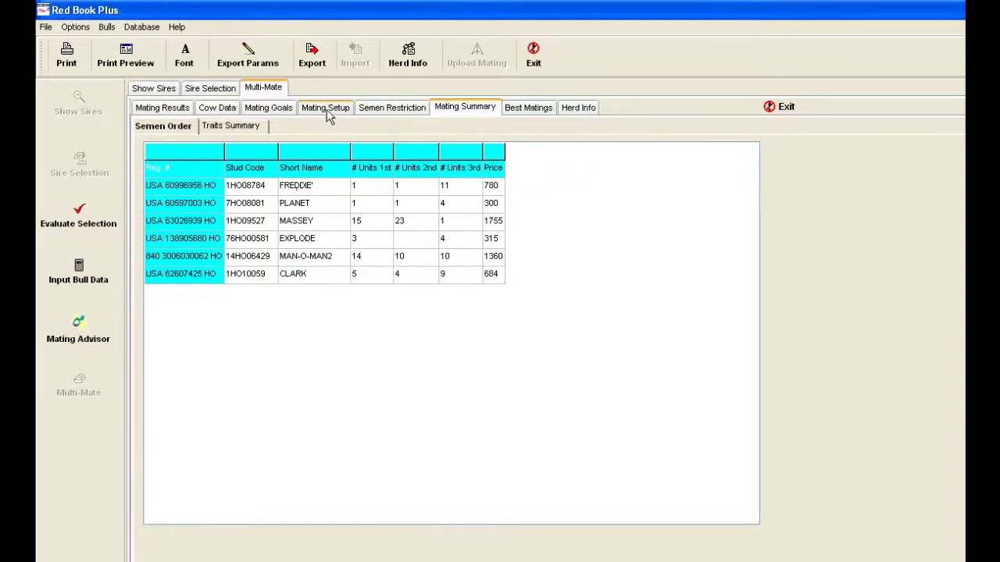
click(178, 116)
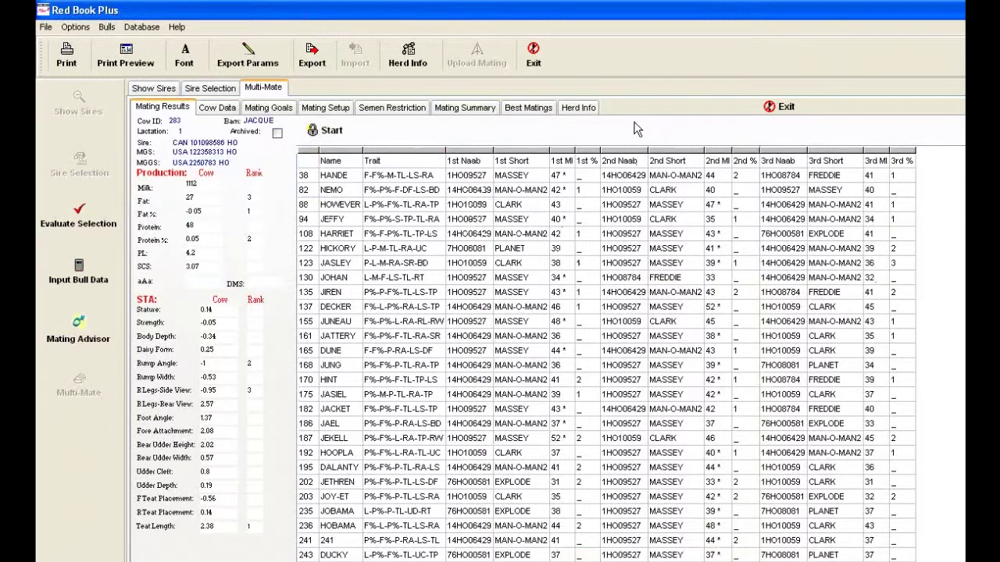
click(145, 65)
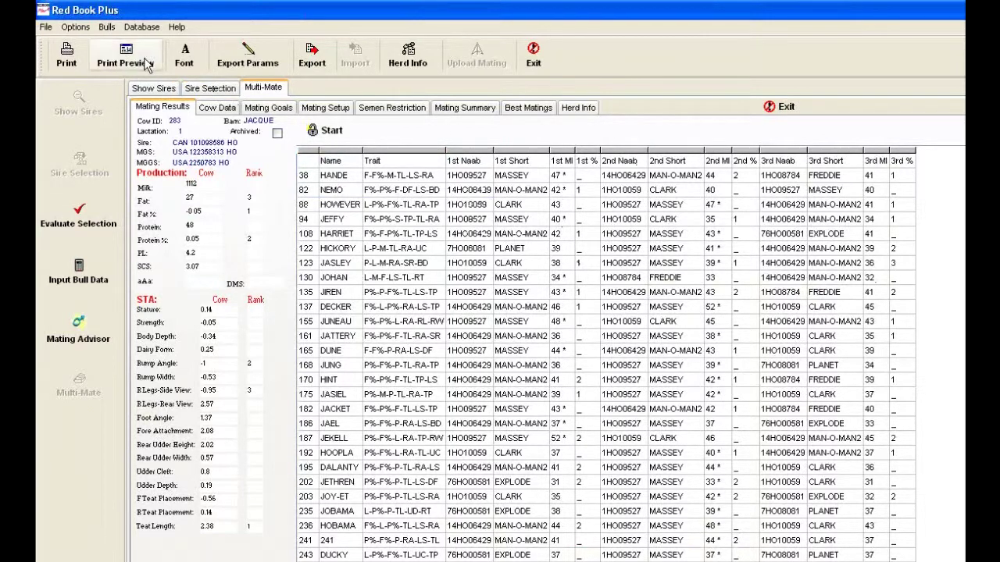
click(648, 381)
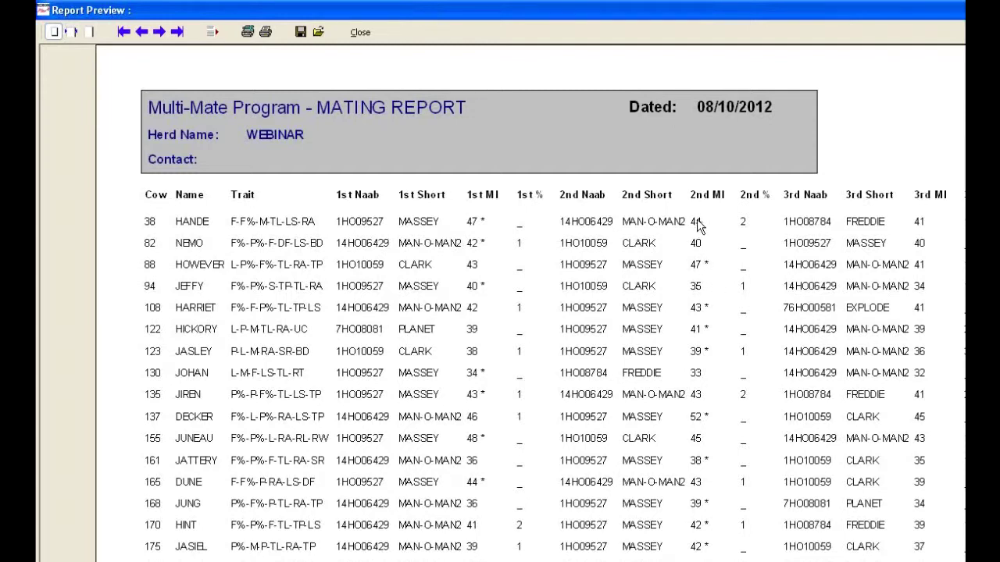
click(362, 32)
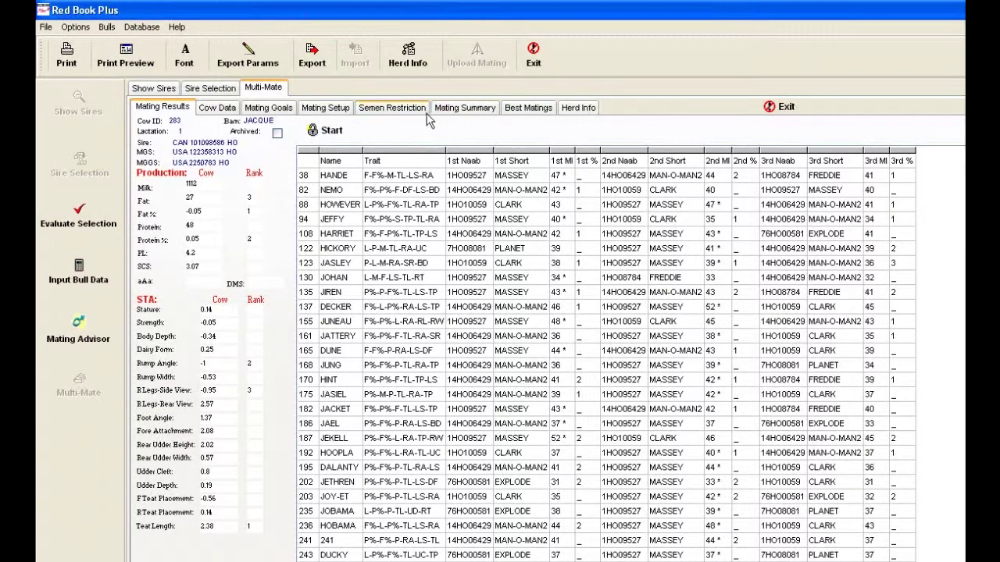
Step: Check the ASCII file export parameters and the fields listed on the mating report in the mating setup
click(248, 56)
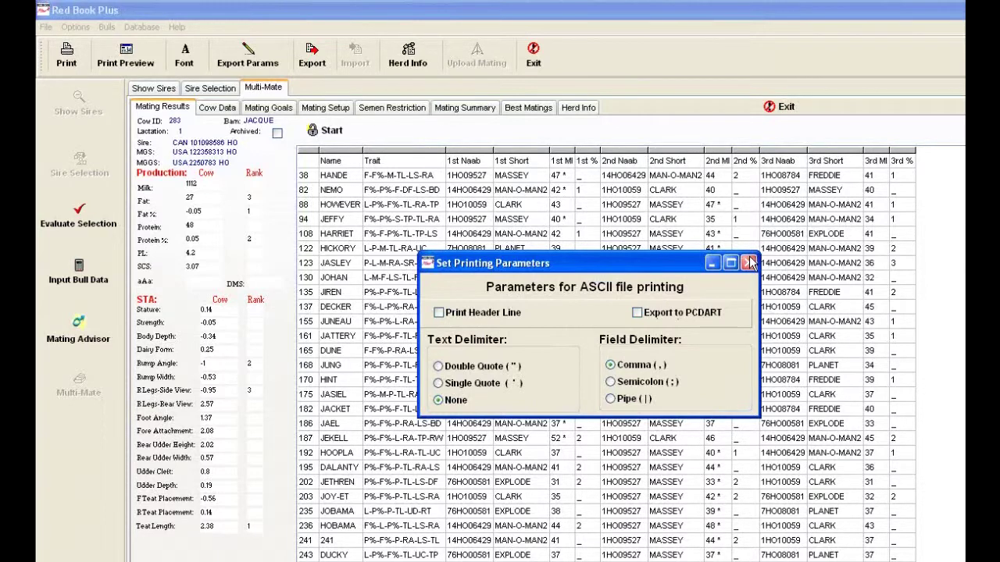
click(327, 56)
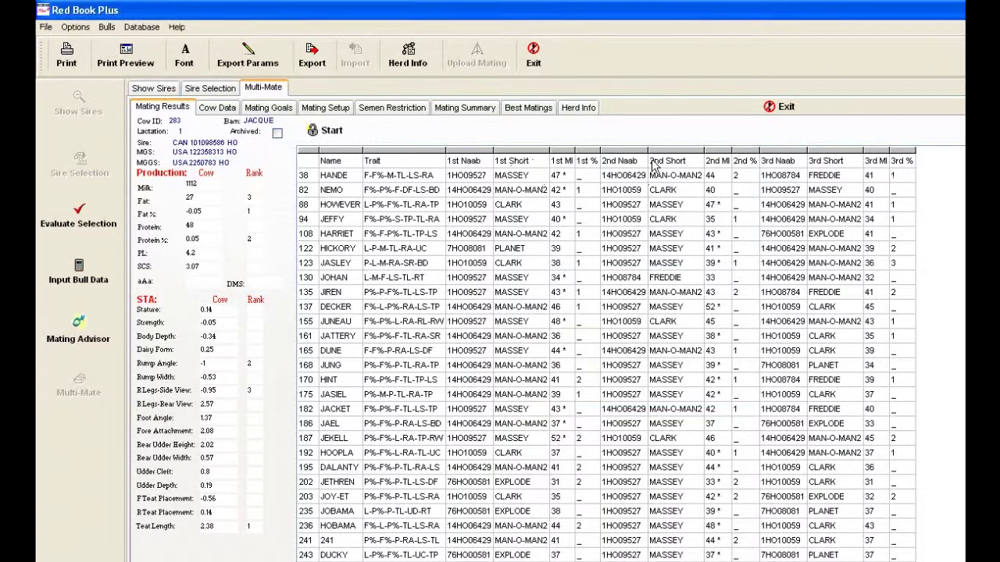
click(328, 109)
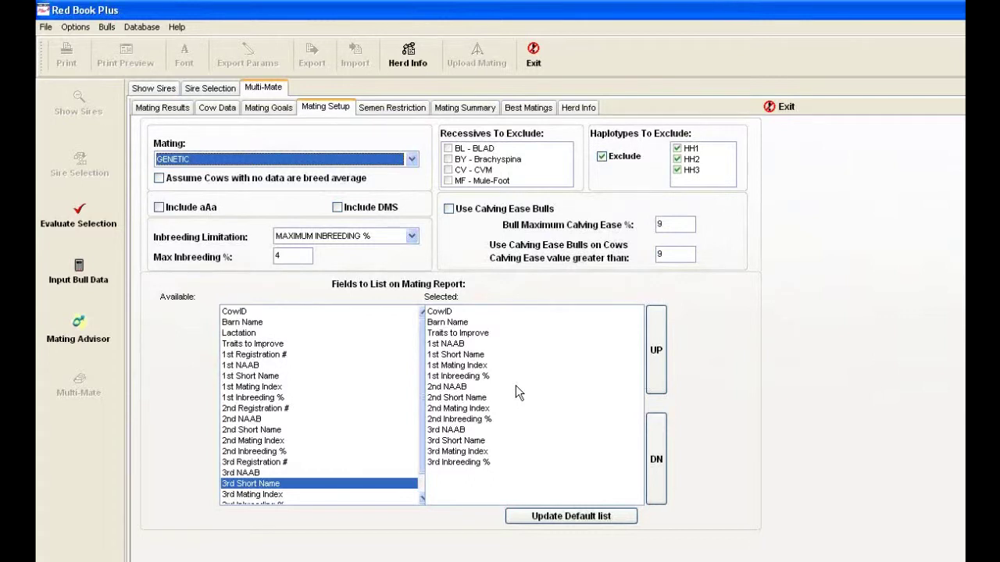
Step: Process the best matings for the bull CLARK with the number of cows set to 10
click(546, 112)
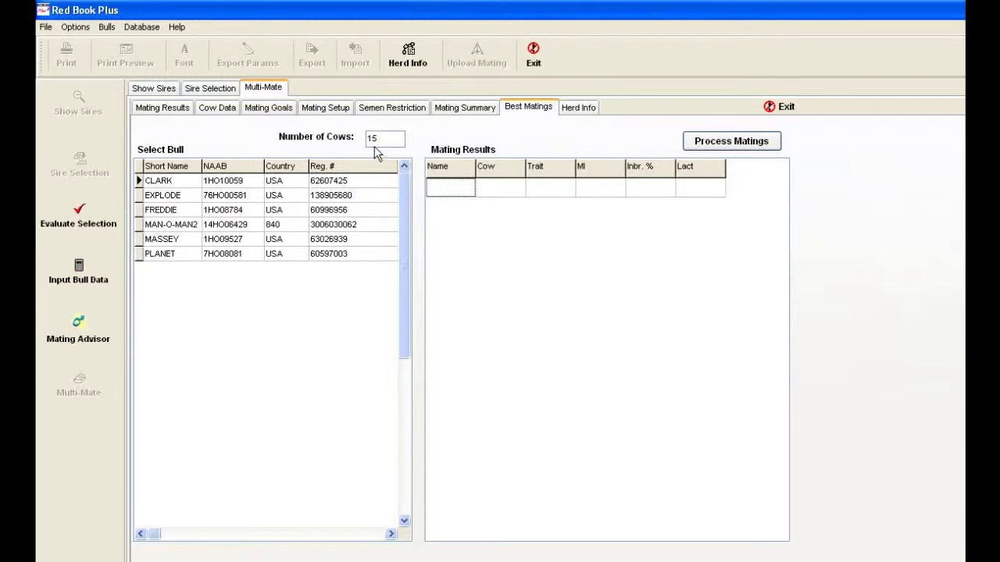
click(400, 140)
key(BackSpace)
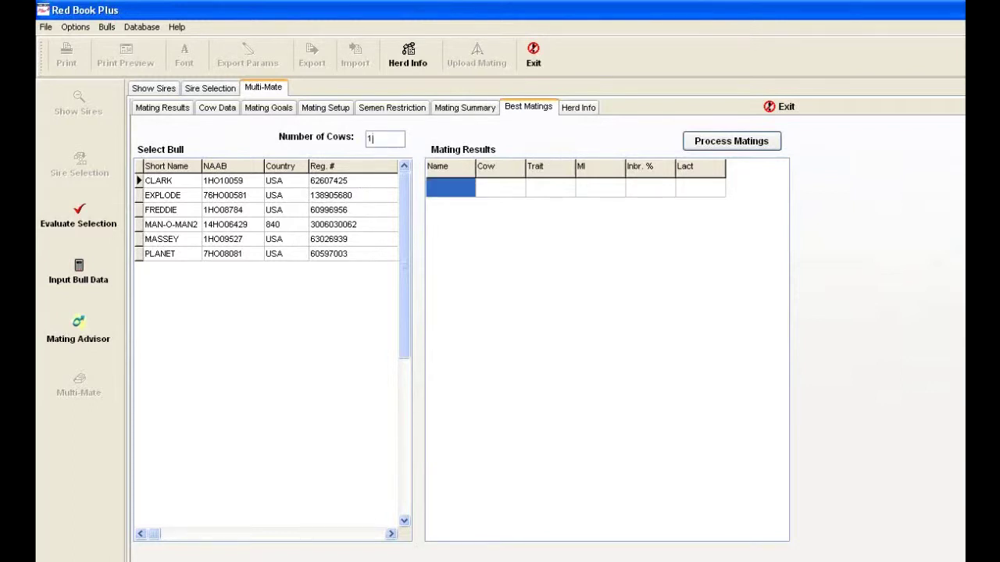
text(0)
click(332, 182)
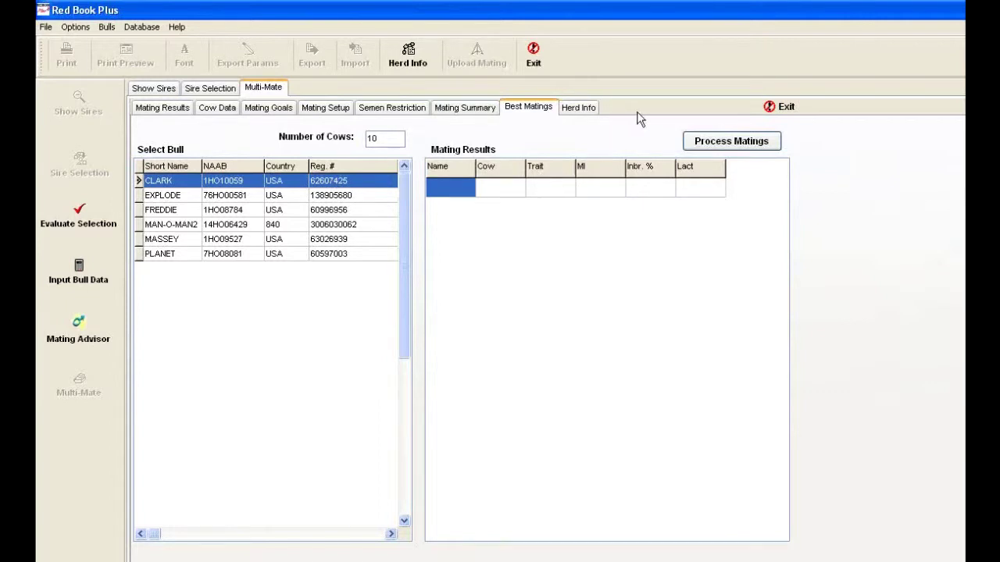
click(731, 143)
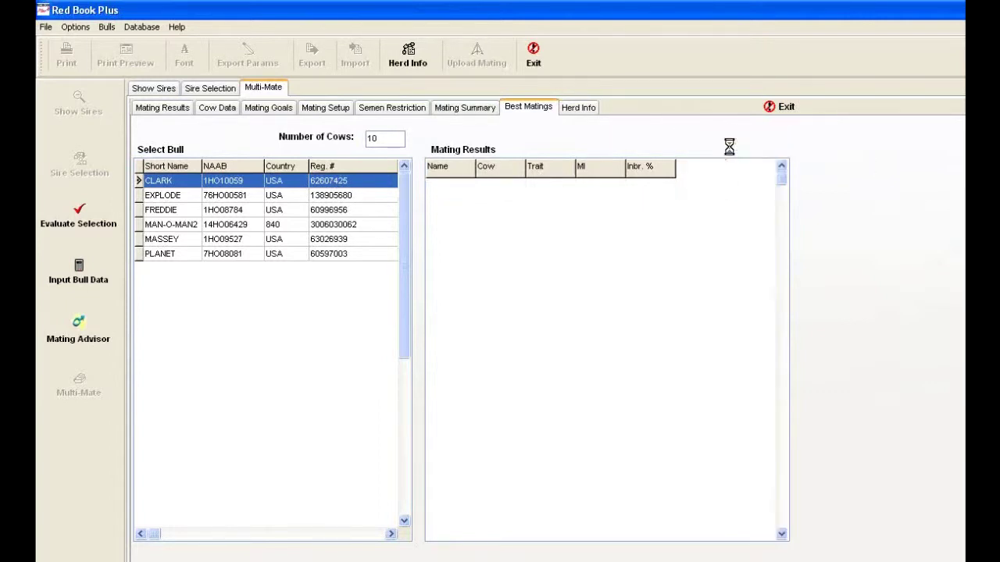